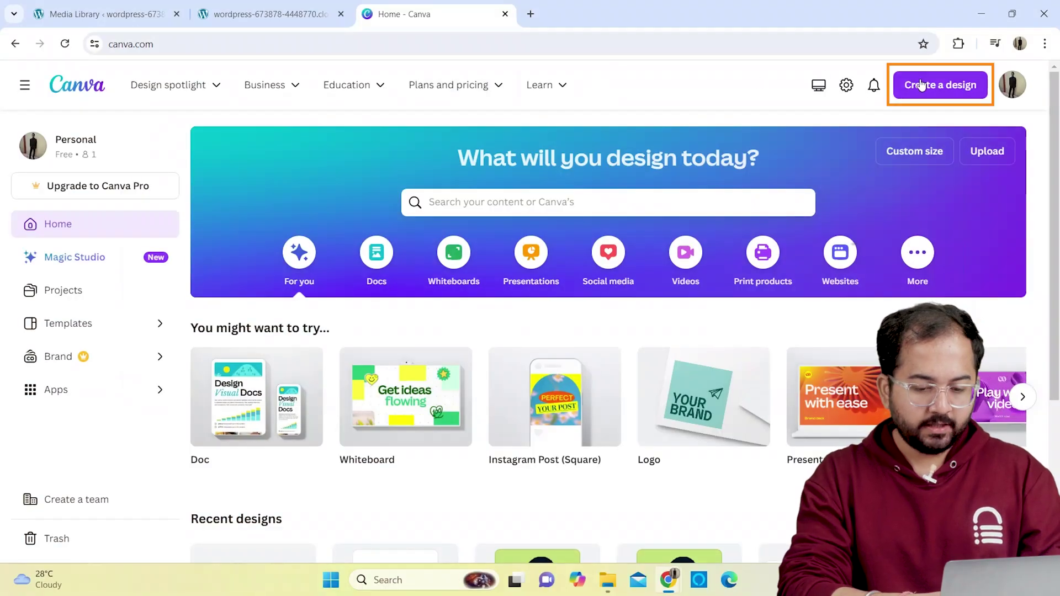
Create a new custom-size Canva design of 512 × 512 px
{"action": "left_click", "coordinate": [941, 85]}
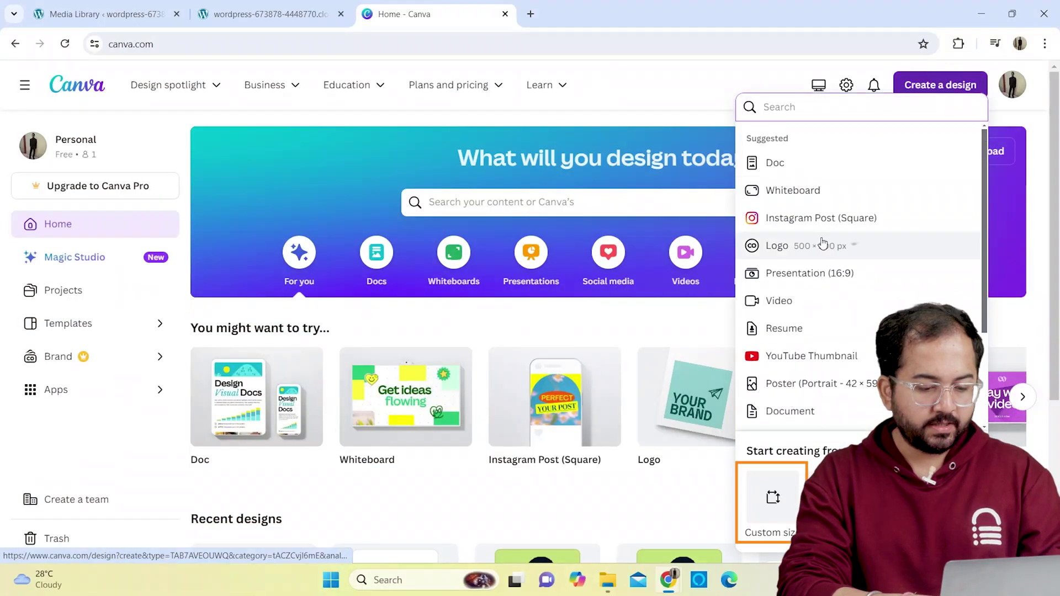
{"action": "left_click", "coordinate": [774, 499]}
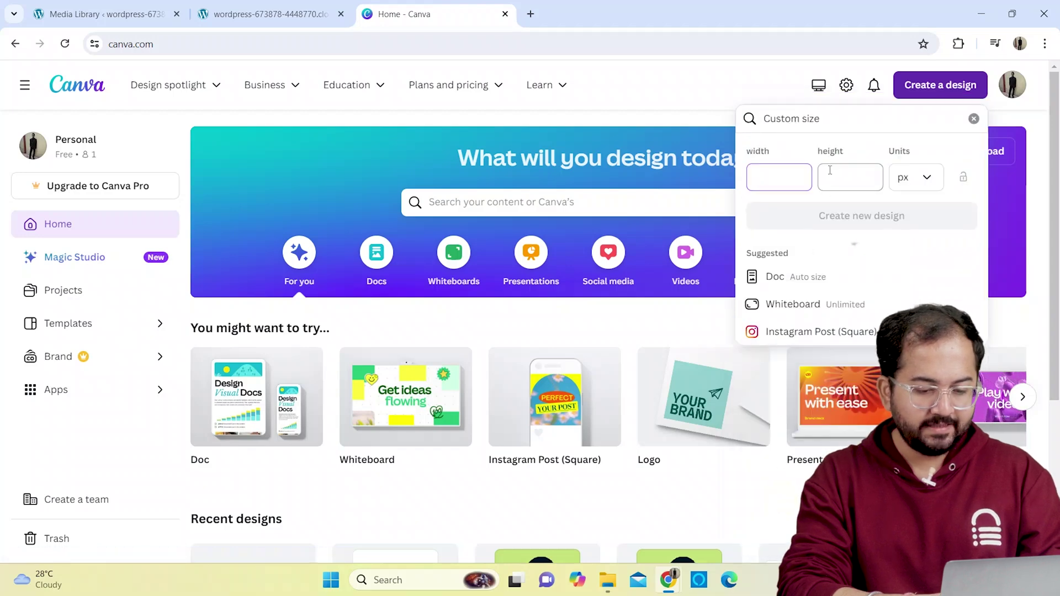
{"action": "type", "text": "512"}
{"action": "key", "text": "Tab"}
{"action": "type", "text": "512"}
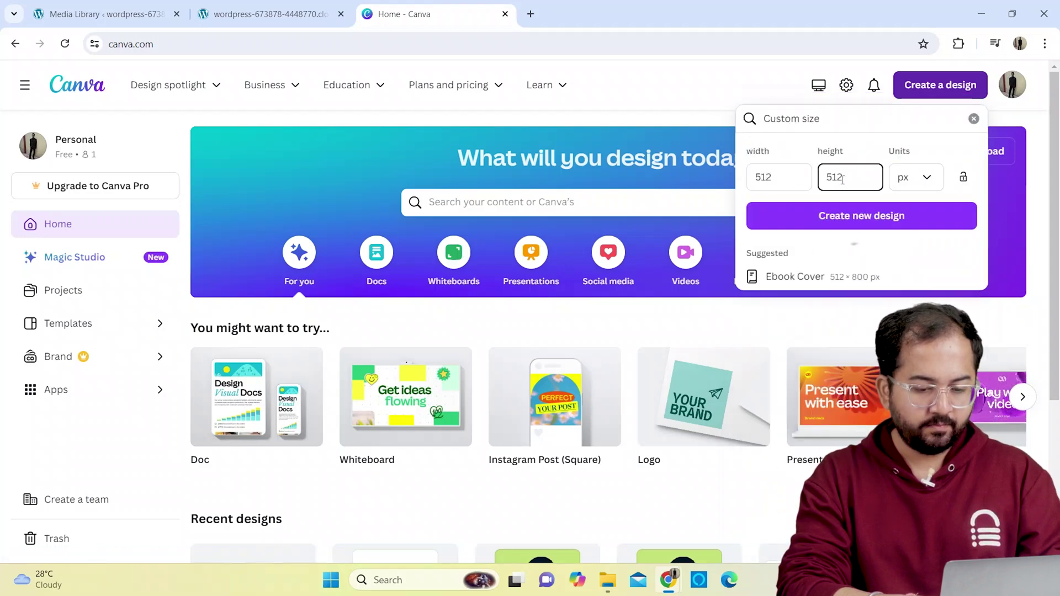
{"action": "left_click", "coordinate": [897, 219]}
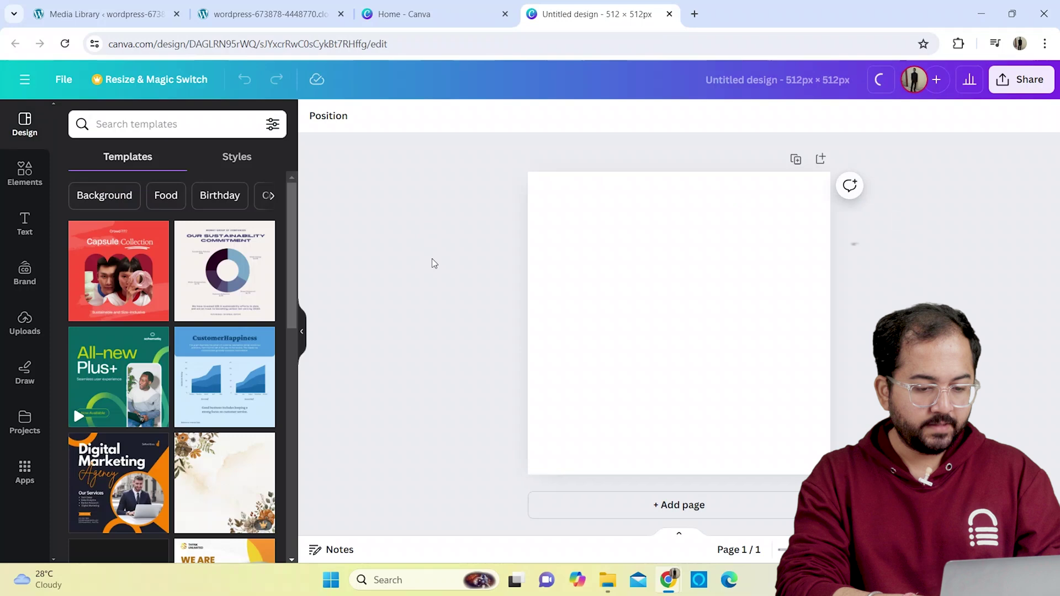
Place the uploaded O image on the canvas and nudge it slightly up and left
{"action": "left_click", "coordinate": [22, 325]}
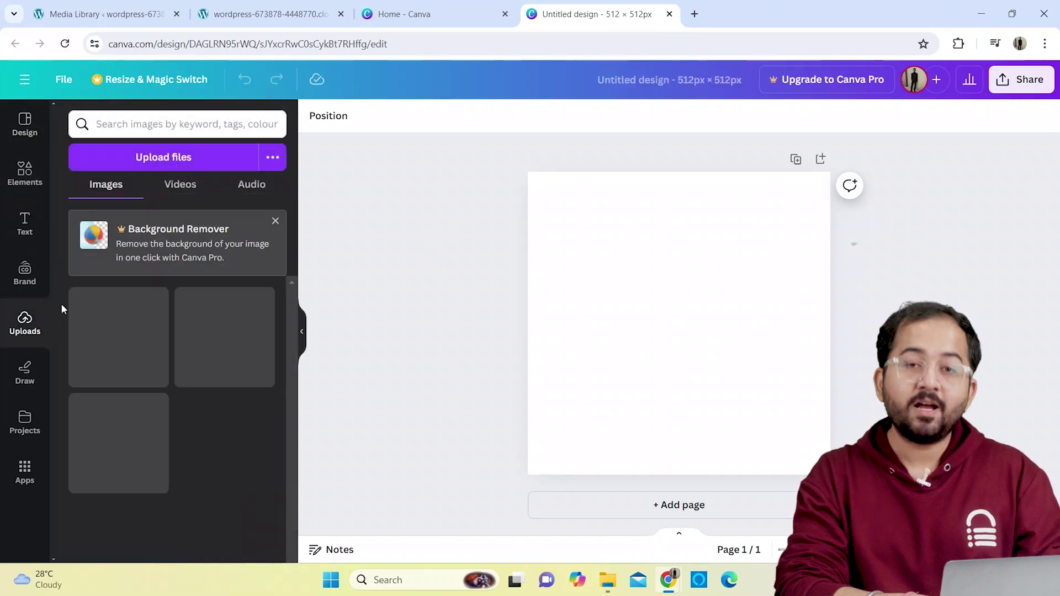
{"action": "left_click", "coordinate": [125, 342]}
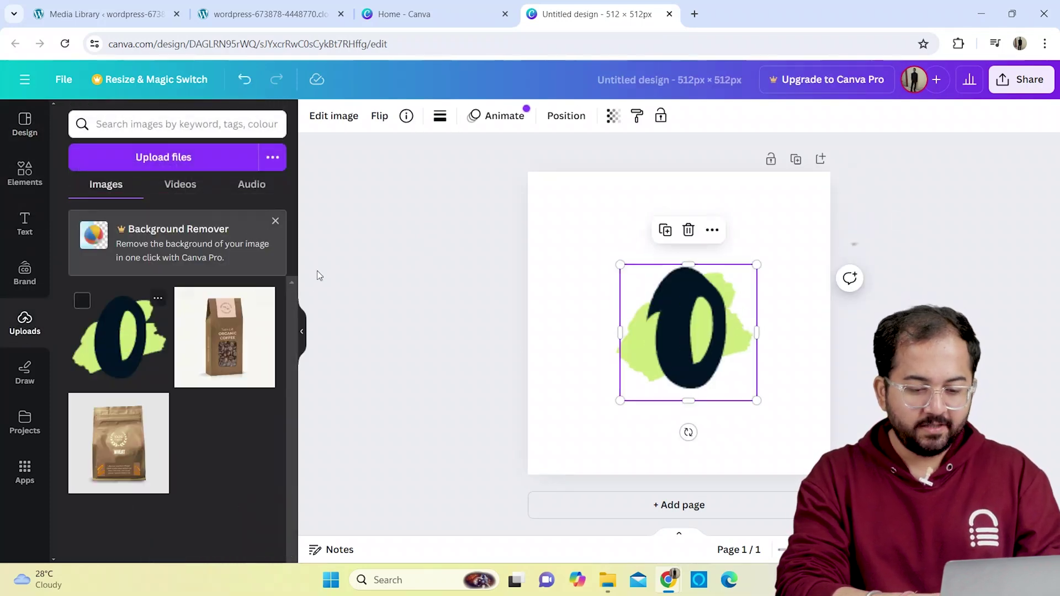
{"action": "left_click_drag", "start_coordinate": [680, 332], "coordinate": [670, 322]}
Give the page background a custom colour with hex value #FFFFF behind the O image
{"action": "right_click", "coordinate": [669, 322]}
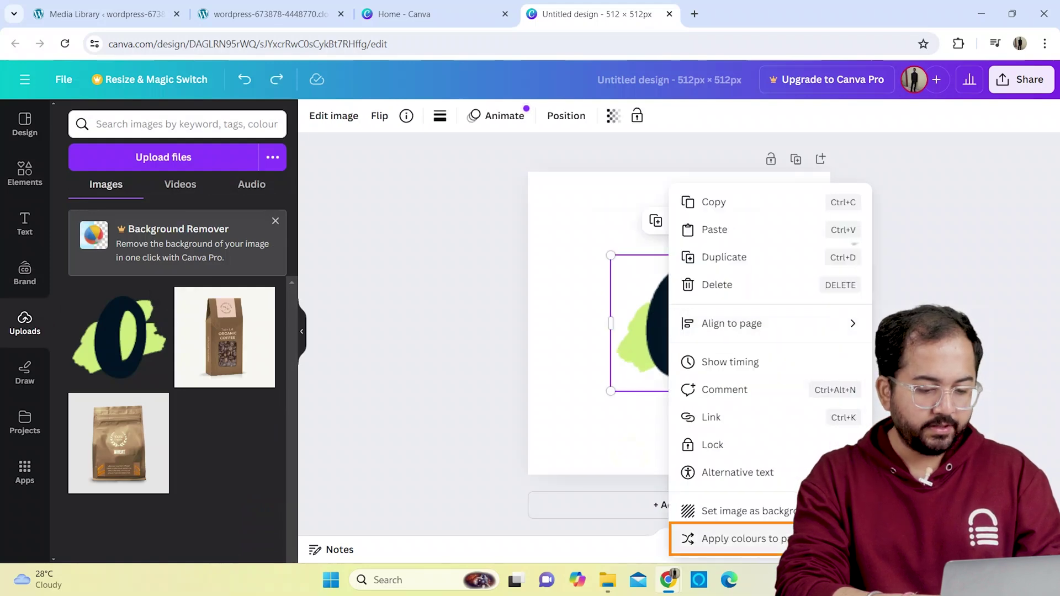
{"action": "left_click", "coordinate": [784, 538]}
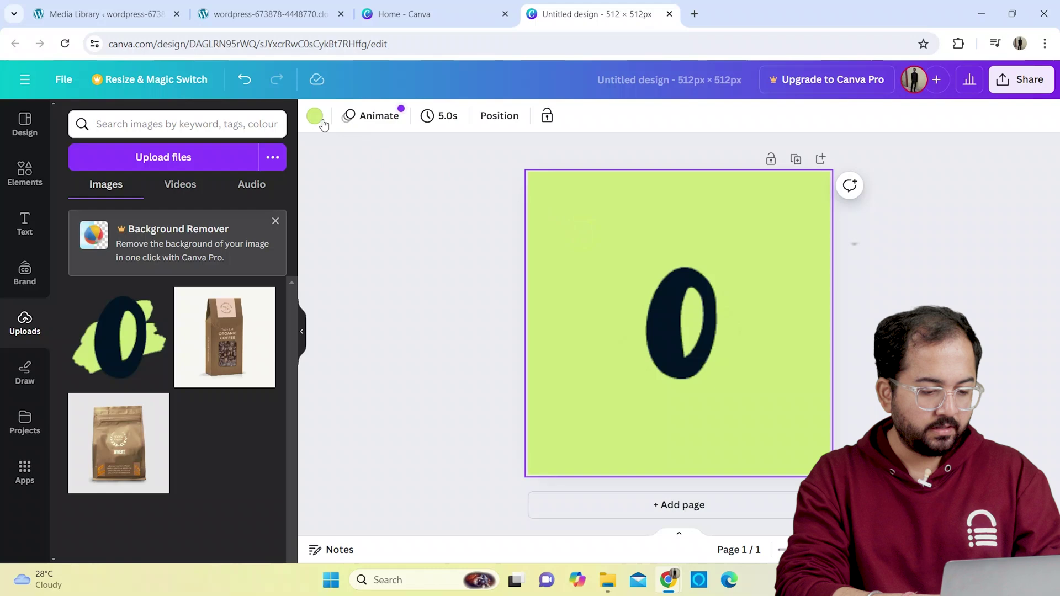
{"action": "left_click", "coordinate": [315, 117]}
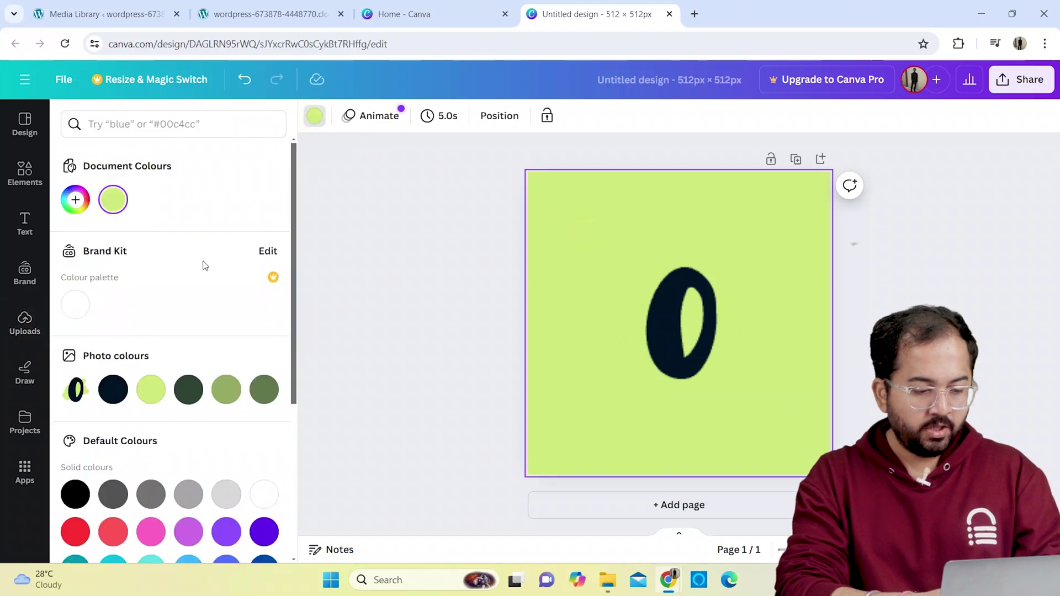
{"action": "left_click", "coordinate": [76, 200]}
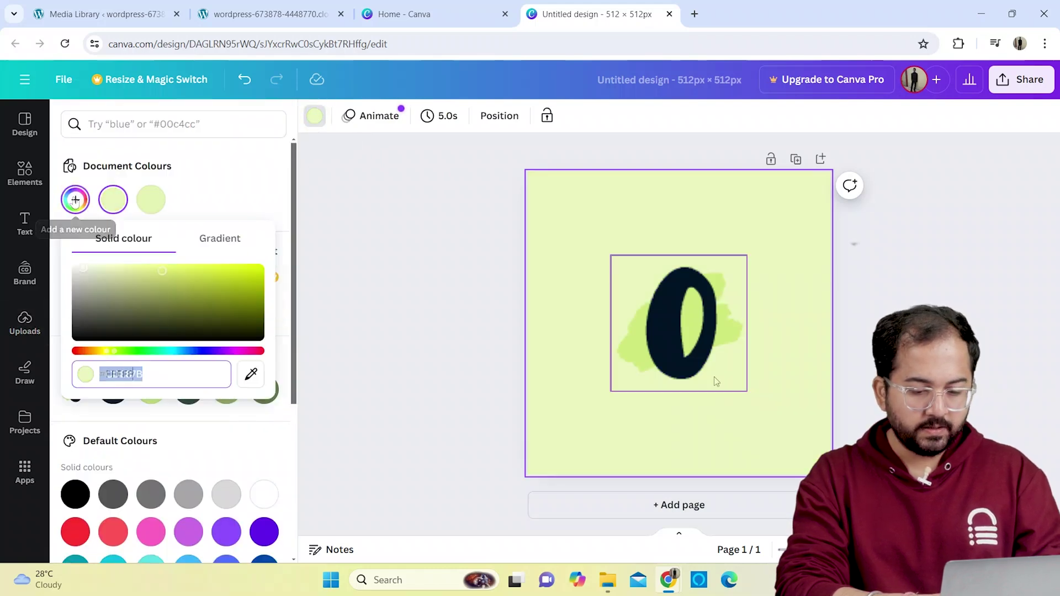
{"action": "type", "text": "#FFFFF"}
{"action": "left_click", "coordinate": [282, 387]}
{"action": "left_click", "coordinate": [679, 326]}
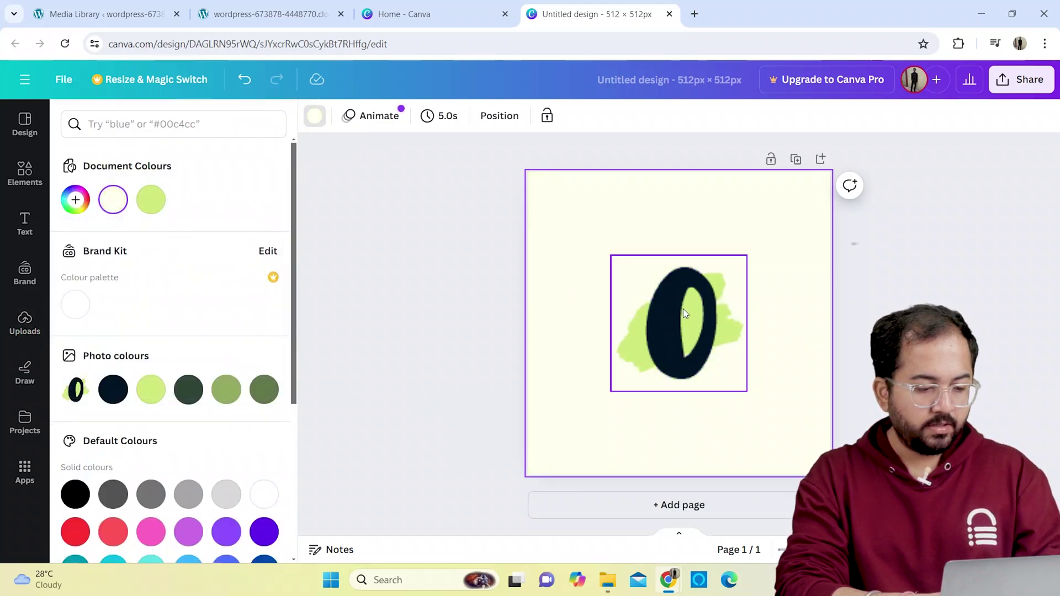
Download the design as a PNG file
{"action": "left_click", "coordinate": [1008, 88]}
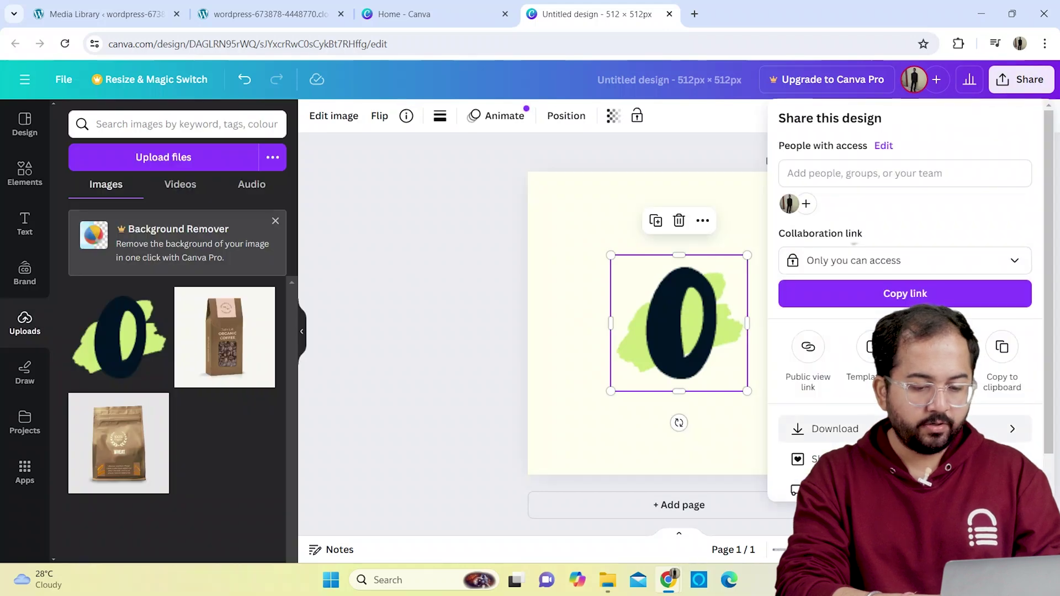
{"action": "left_click", "coordinate": [835, 429]}
{"action": "left_click", "coordinate": [911, 360]}
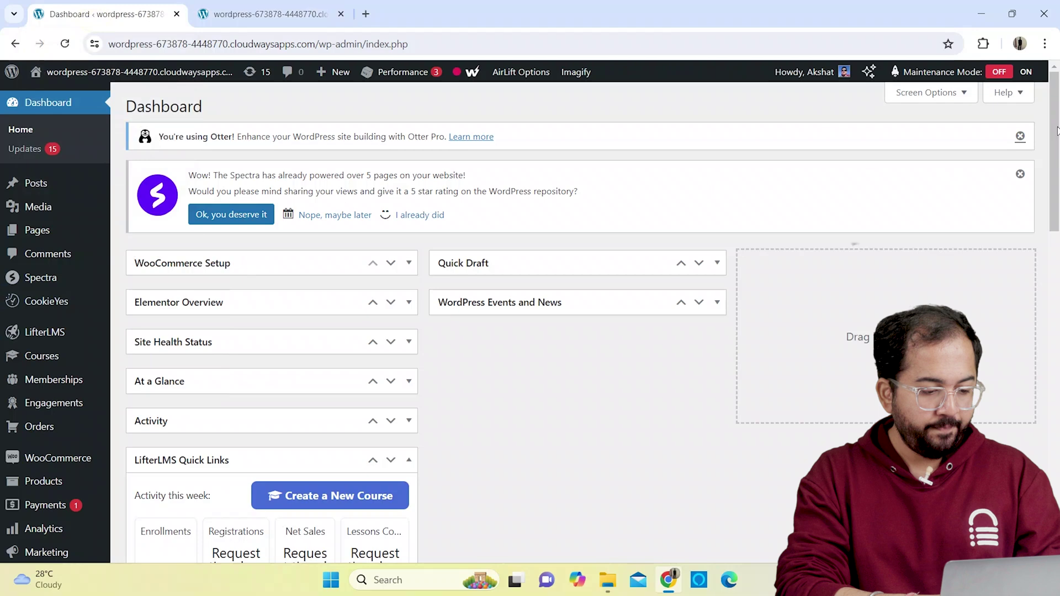
Open Appearance > Customize, then Site Identity, scrolled down to the Site Icon option
{"action": "left_click_drag", "start_coordinate": [1055, 132], "coordinate": [1057, 227]}
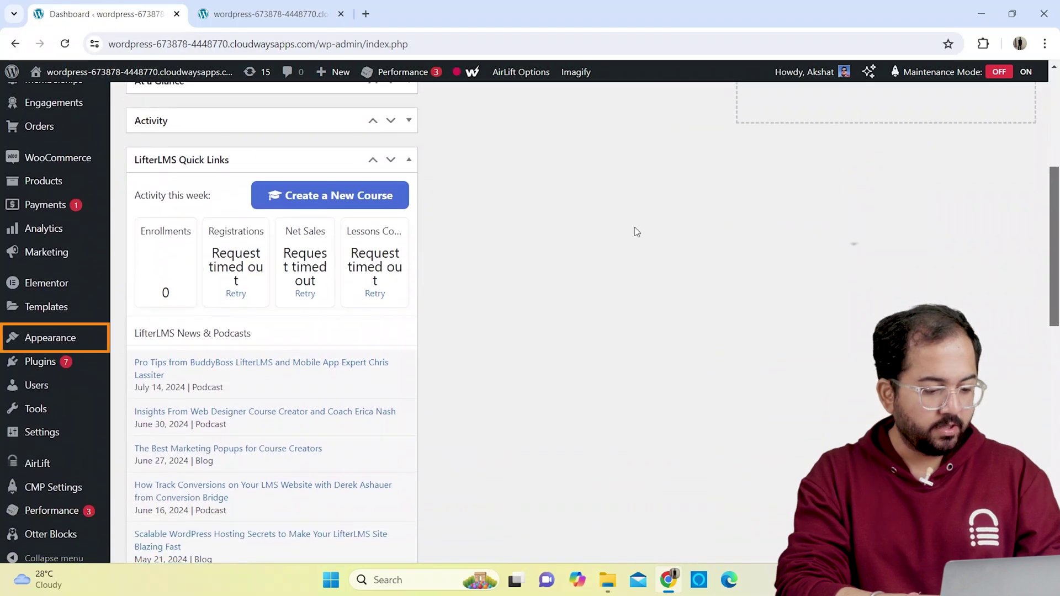
{"action": "mouse_move", "coordinate": [57, 347]}
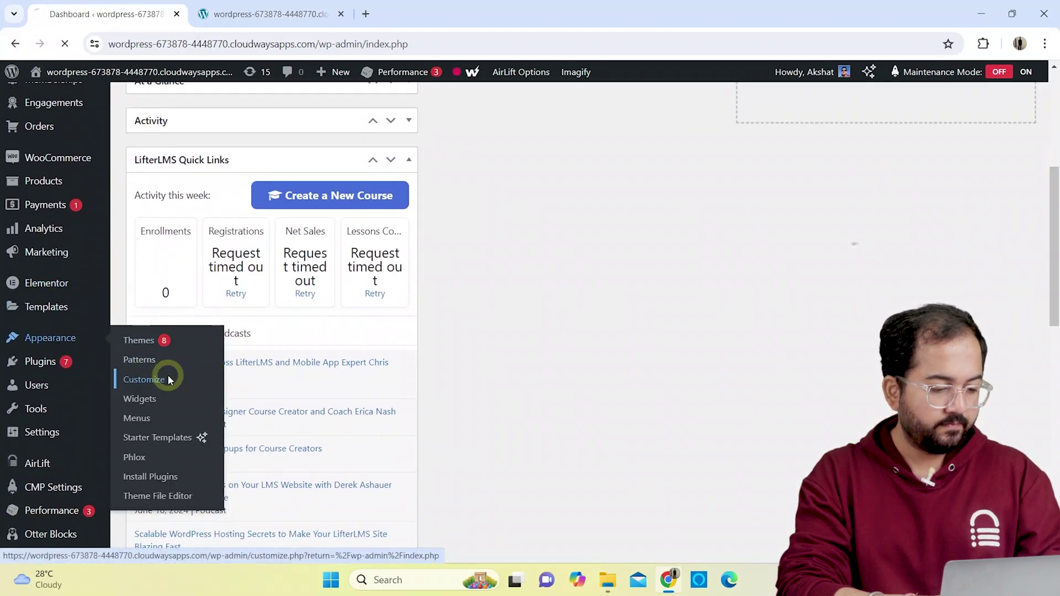
{"action": "left_click", "coordinate": [168, 379]}
{"action": "scroll", "coordinate": [215, 232], "scroll_direction": "down", "scroll_amount": 2}
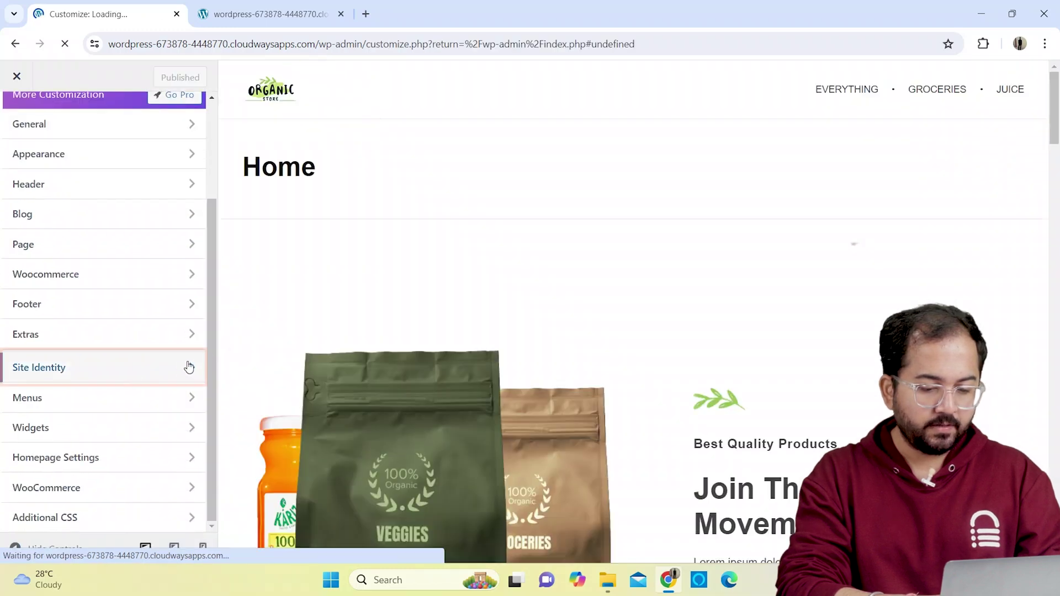
{"action": "left_click", "coordinate": [189, 367]}
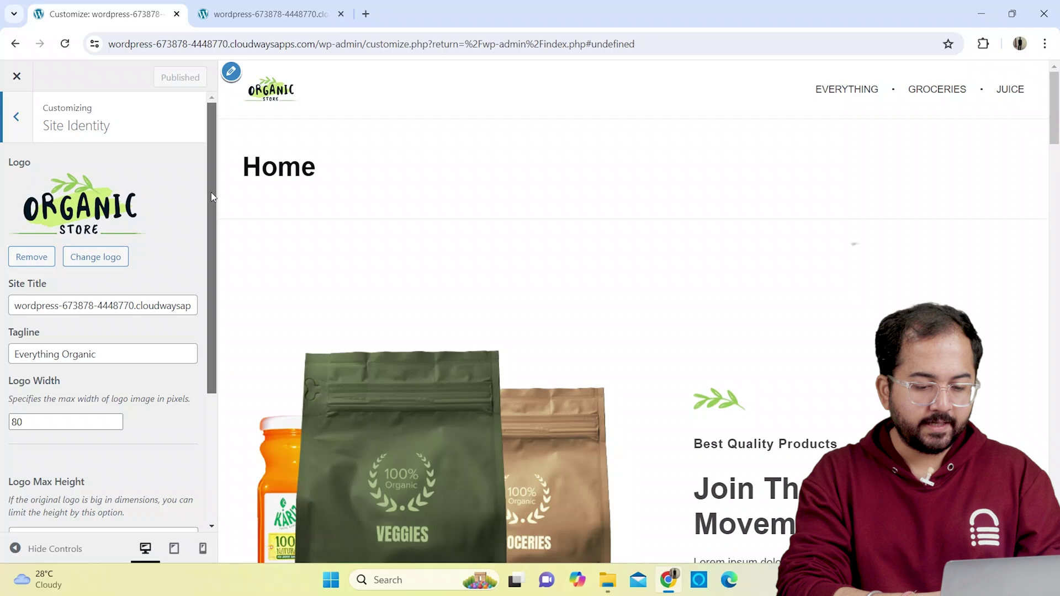
{"action": "scroll", "coordinate": [211, 192], "scroll_direction": "down", "scroll_amount": 4}
Choose organic-favicon-free-img.png from the media library as the site icon
{"action": "left_click", "coordinate": [127, 502]}
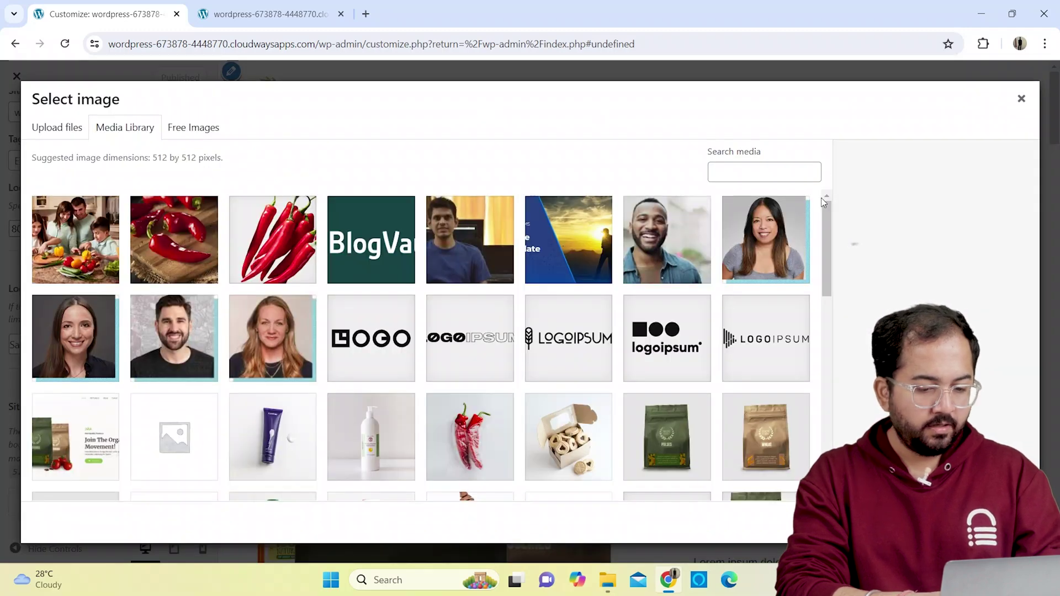
{"action": "left_click_drag", "start_coordinate": [827, 238], "coordinate": [837, 324]}
{"action": "scroll", "coordinate": [834, 332], "scroll_direction": "down", "scroll_amount": 2}
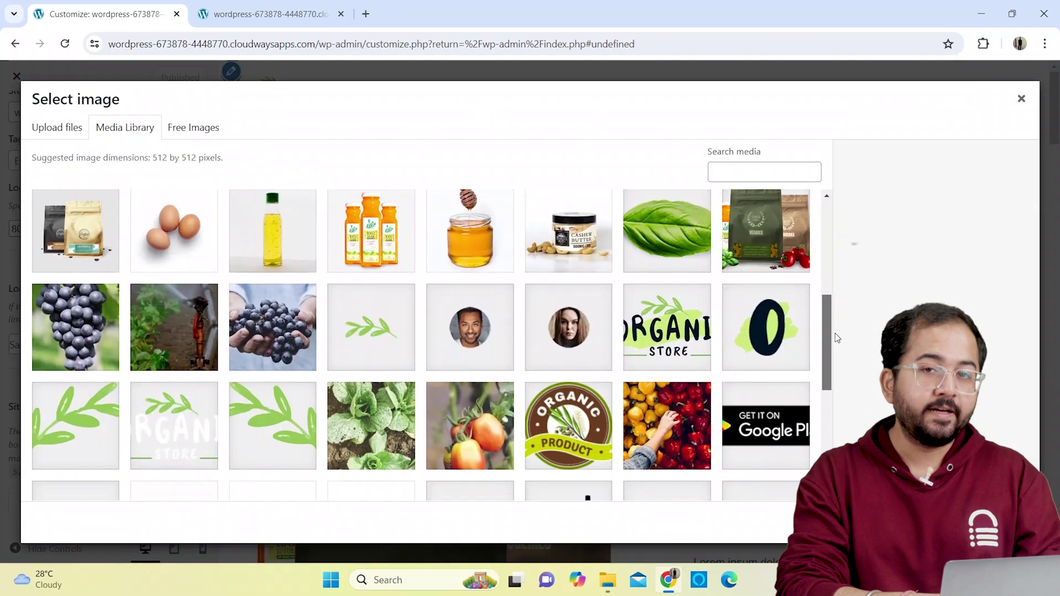
{"action": "left_click", "coordinate": [801, 325]}
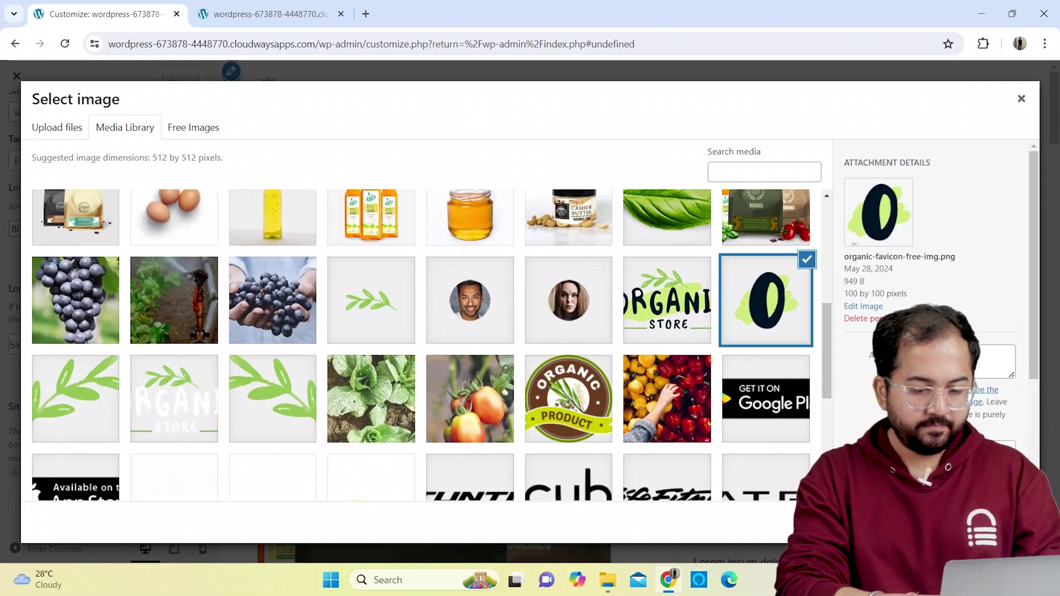
{"action": "left_click", "coordinate": [989, 522]}
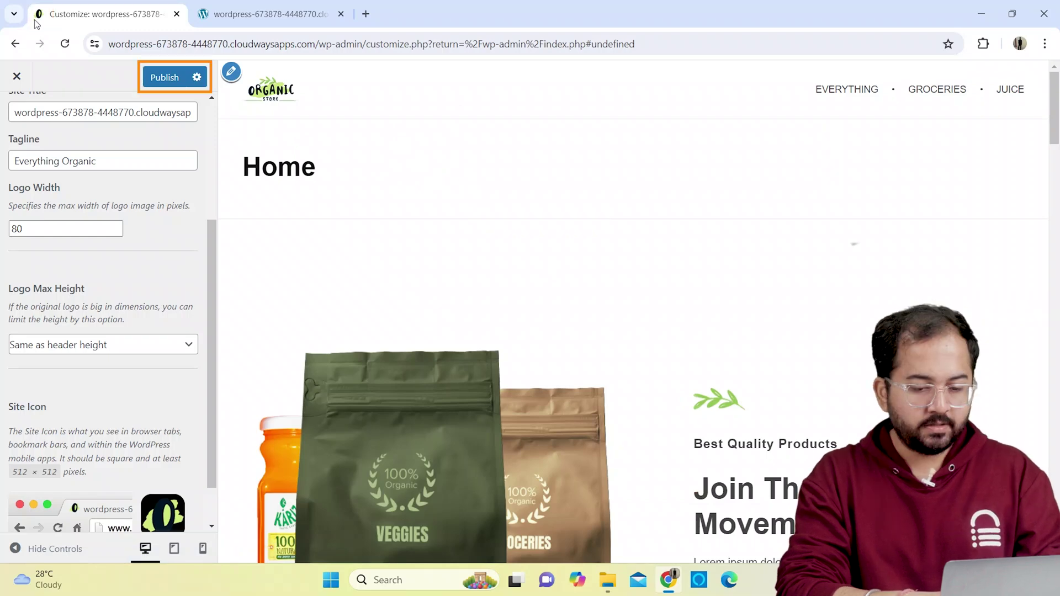
Publish the site icon change and reload the live site tab to see it
{"action": "left_click", "coordinate": [165, 77]}
{"action": "left_click", "coordinate": [271, 13]}
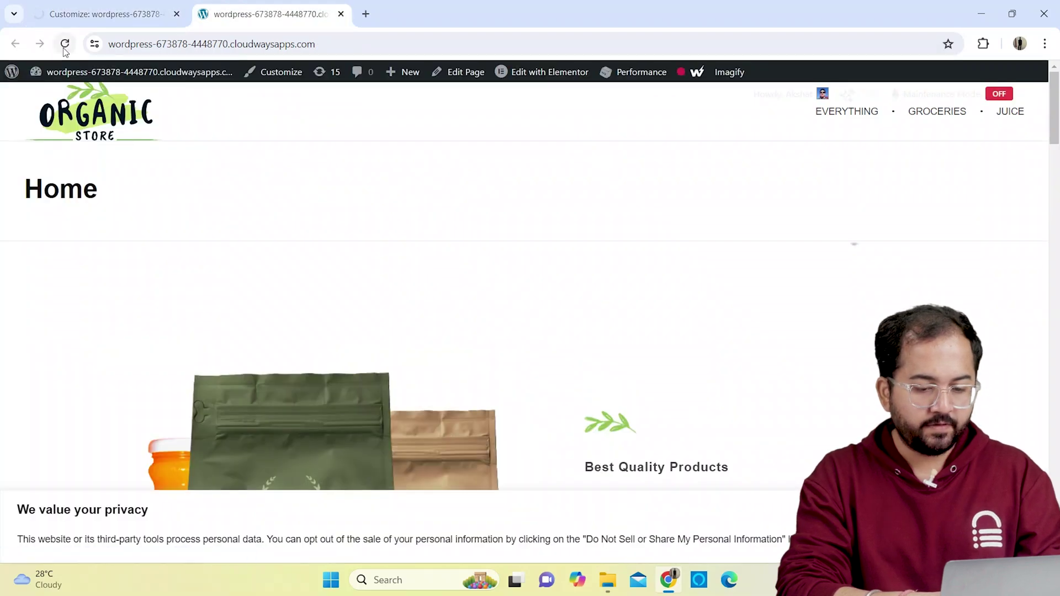
{"action": "key", "text": "F5"}
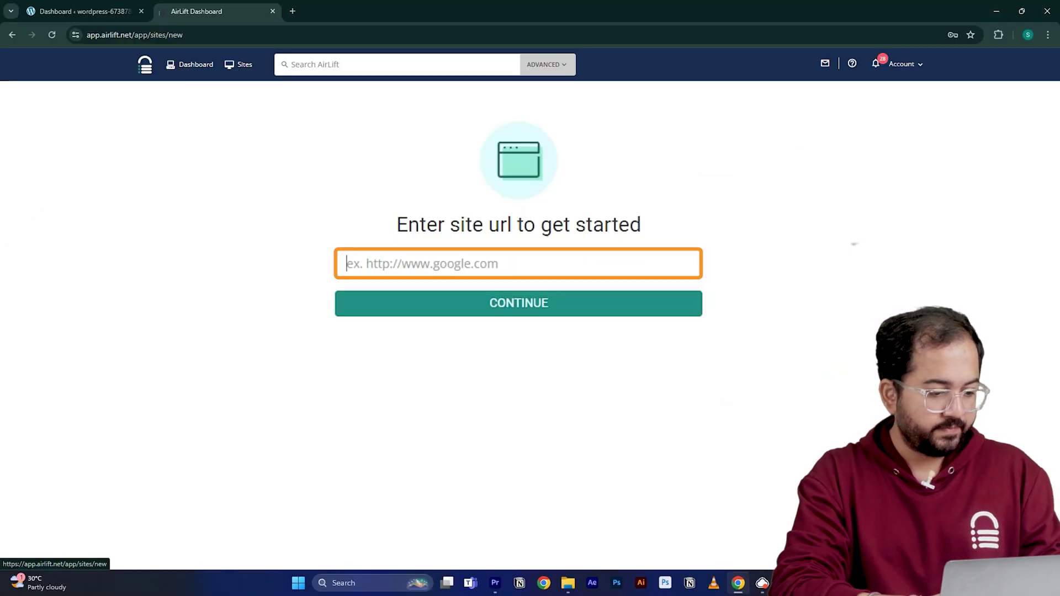
Paste the WordPress site URL into AirLift and submit it for a performance report
{"action": "type", "text": "https://wordpress-673878-4448699.cloudwaysapps.com/"}
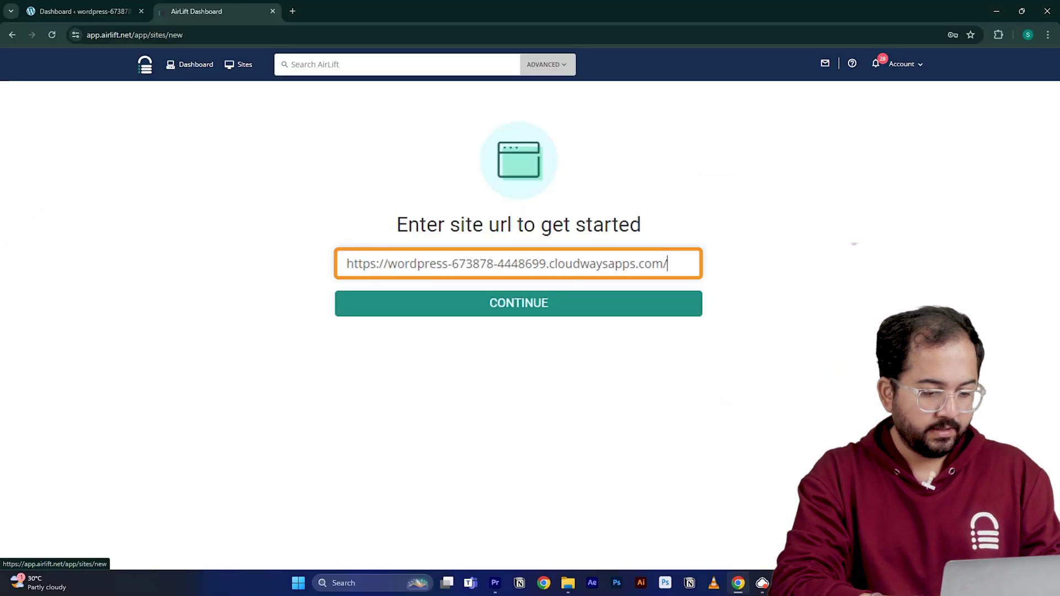
{"action": "left_click", "coordinate": [438, 308]}
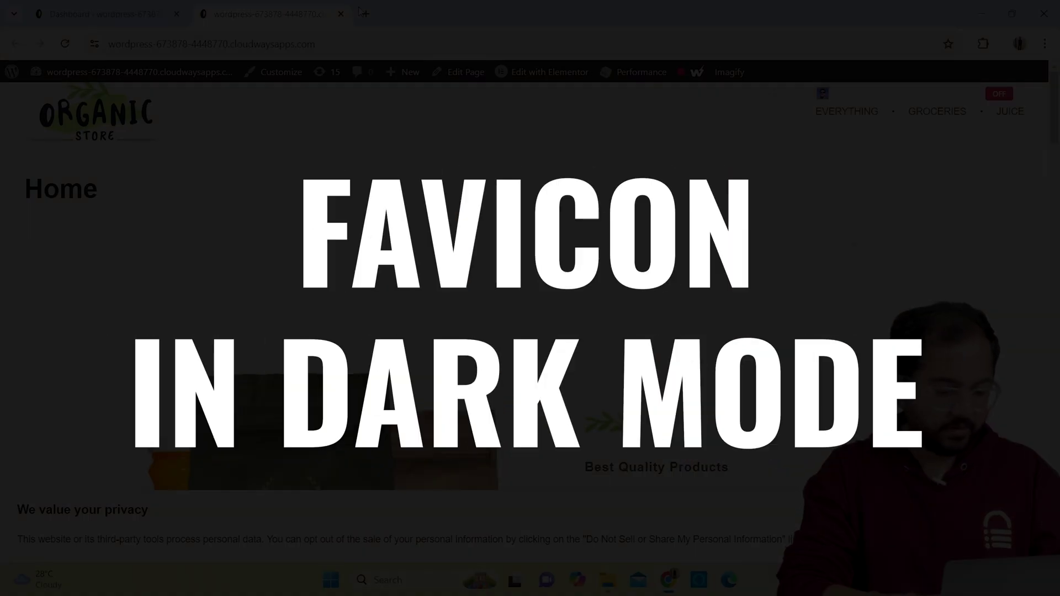
Replace the site icon with favicon-32x32-1.png, then switch to the live-site tab
{"action": "left_click", "coordinate": [363, 13]}
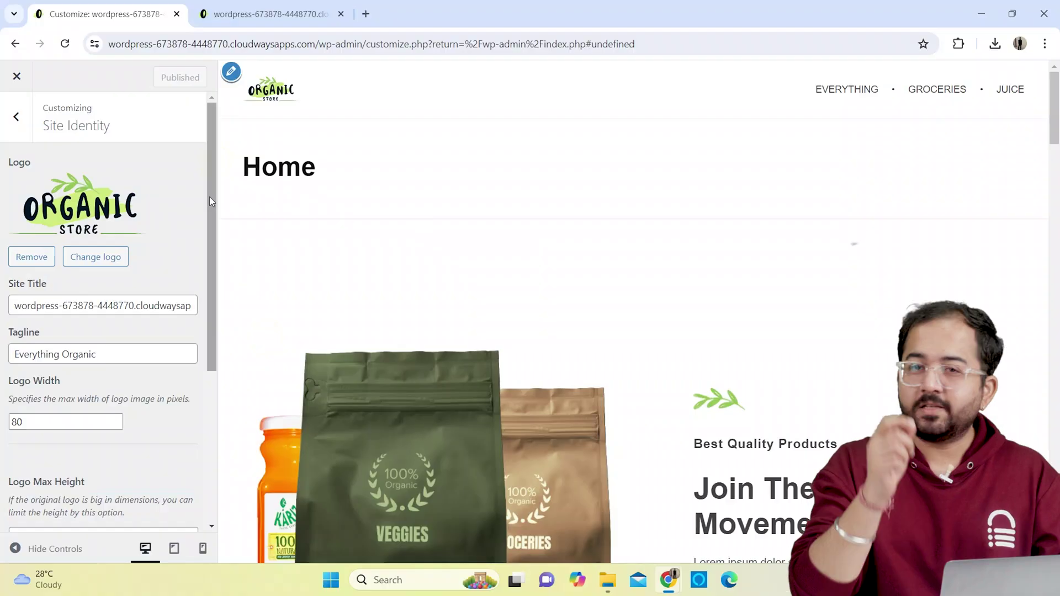
{"action": "scroll", "coordinate": [208, 193], "scroll_direction": "down", "scroll_amount": 5}
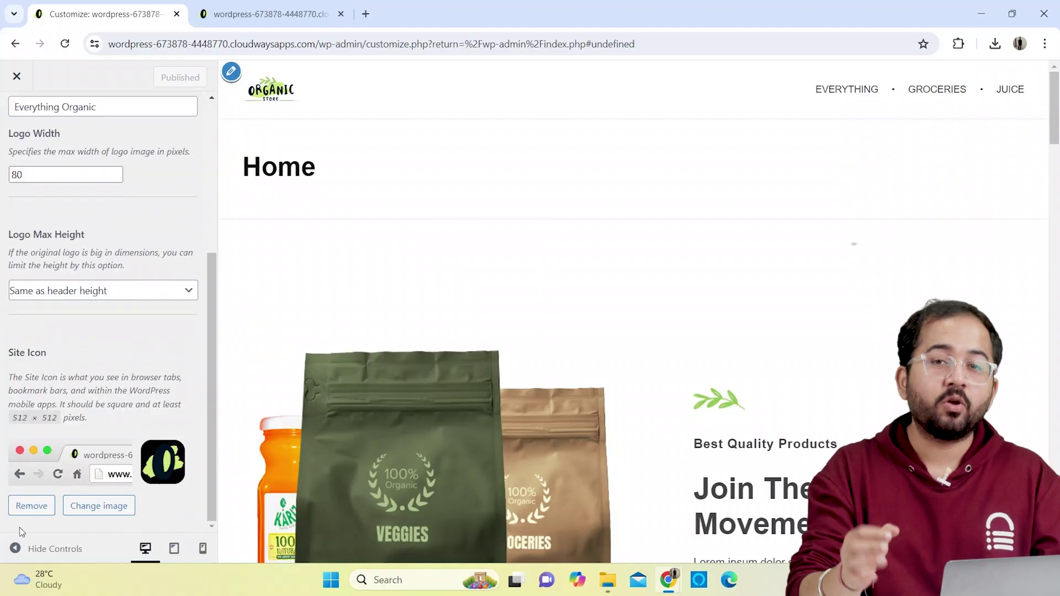
{"action": "left_click", "coordinate": [115, 506]}
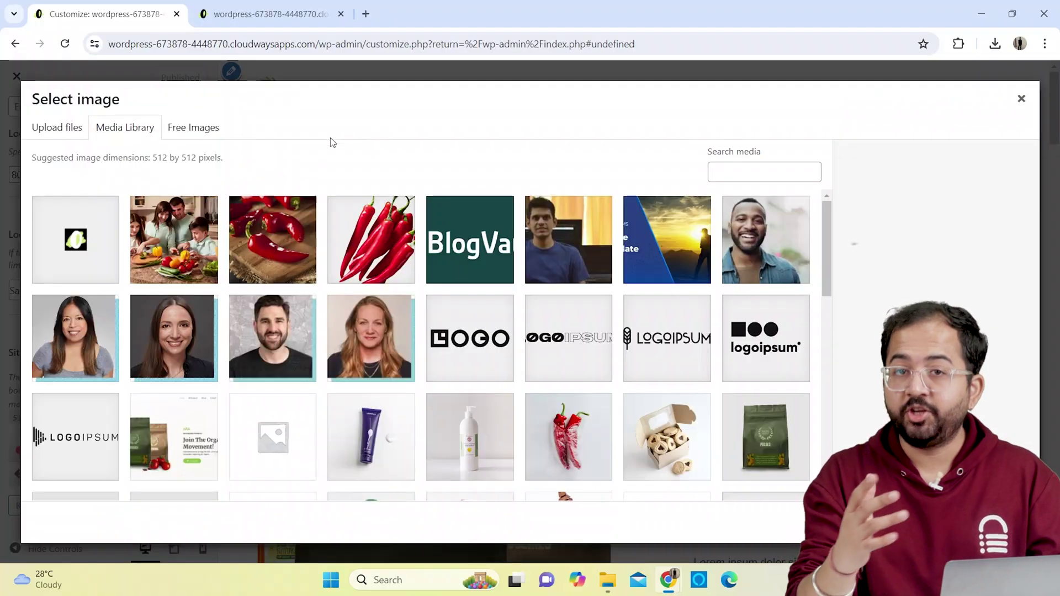
{"action": "left_click", "coordinate": [76, 254]}
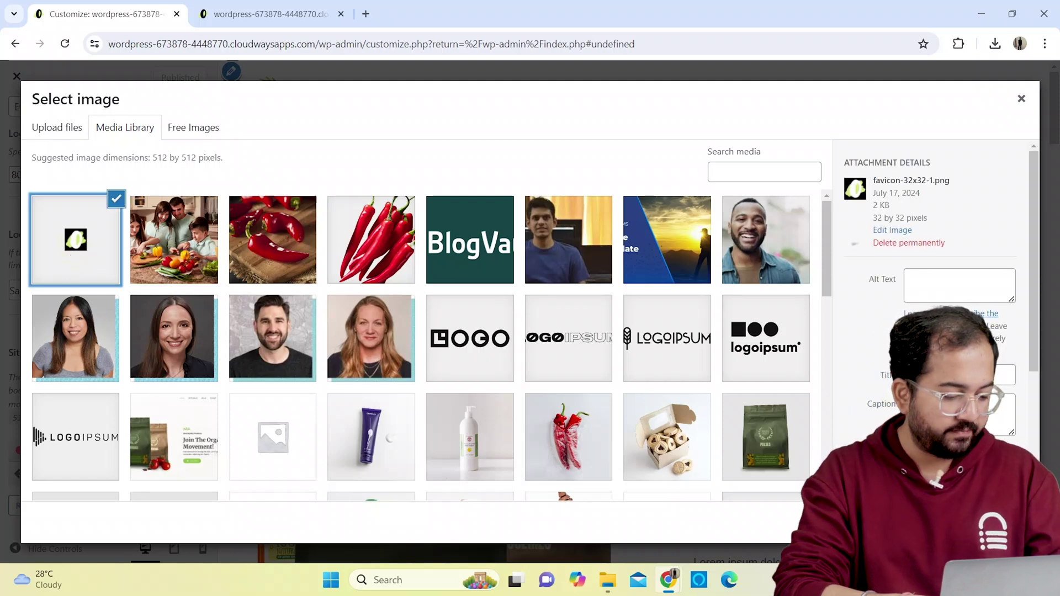
{"action": "left_click", "coordinate": [1003, 522]}
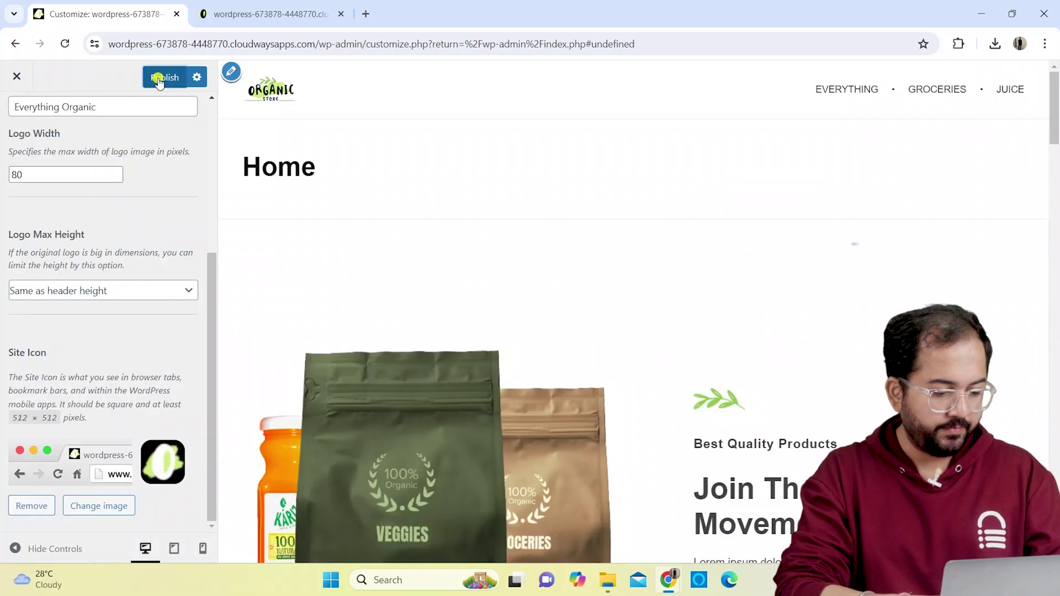
{"action": "left_click", "coordinate": [270, 14]}
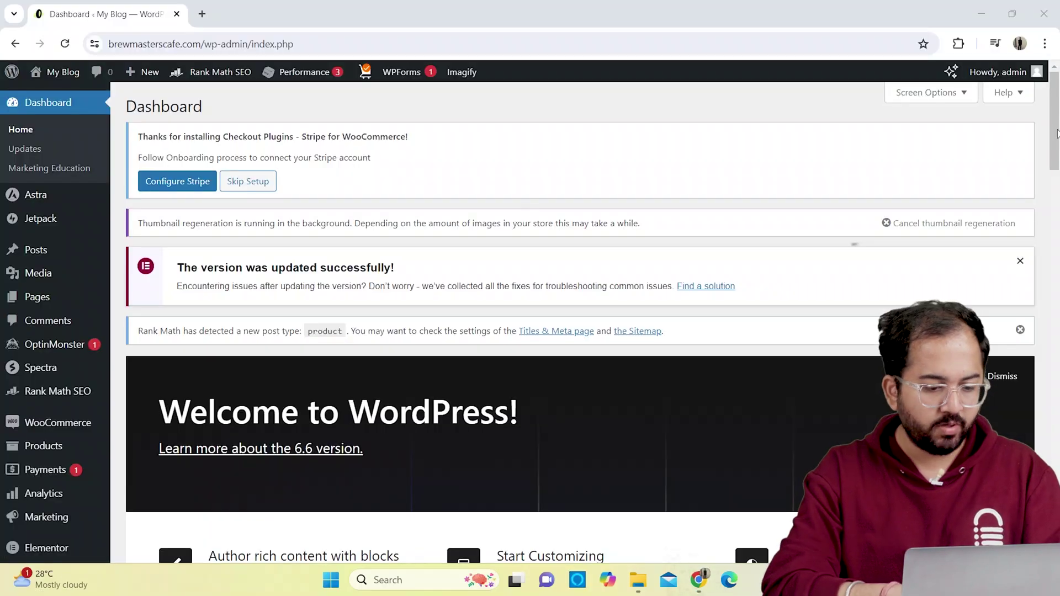
{"action": "scroll", "coordinate": [1057, 133], "scroll_direction": "down", "scroll_amount": 10}
{"action": "mouse_move", "coordinate": [76, 497]}
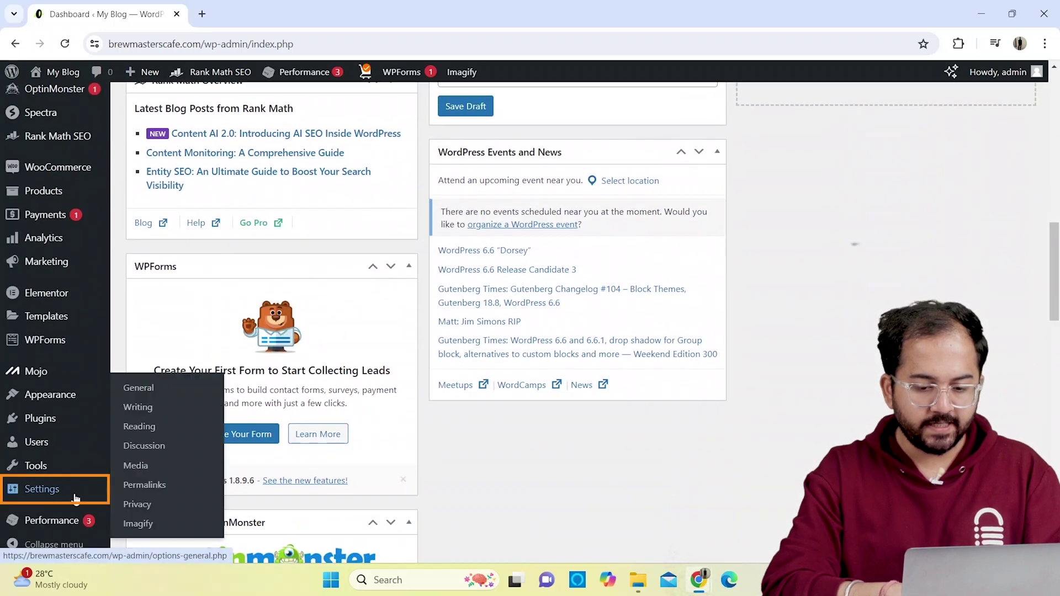
{"action": "left_click", "coordinate": [149, 429]}
{"action": "scroll", "coordinate": [252, 355], "scroll_direction": "down", "scroll_amount": 3}
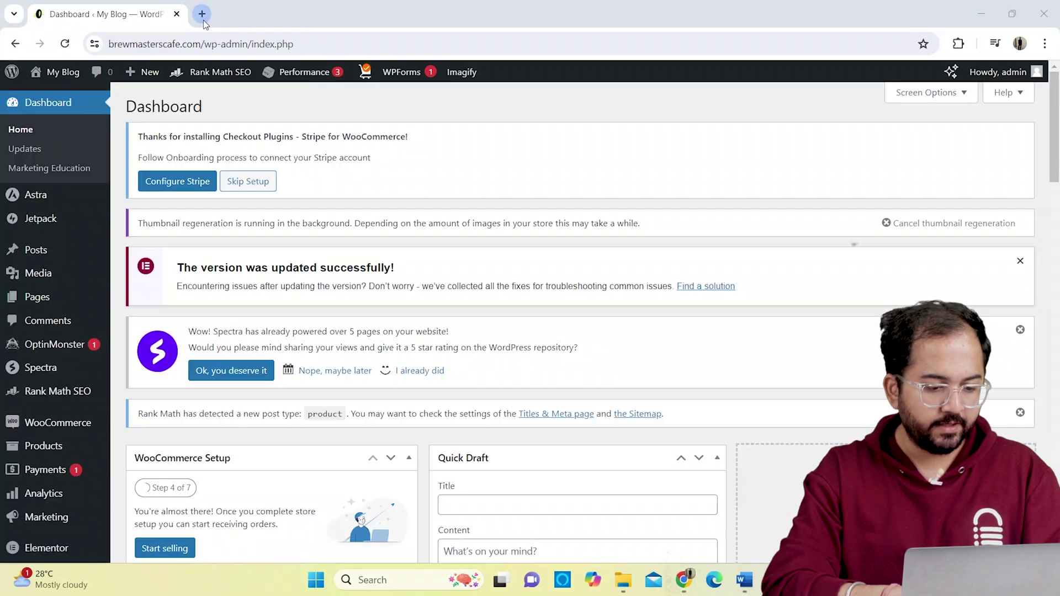
Search Google for 'google search console' and start setting up Search Console
{"action": "left_click", "coordinate": [202, 14]}
{"action": "type", "text": "google search console"}
{"action": "key", "text": "Return"}
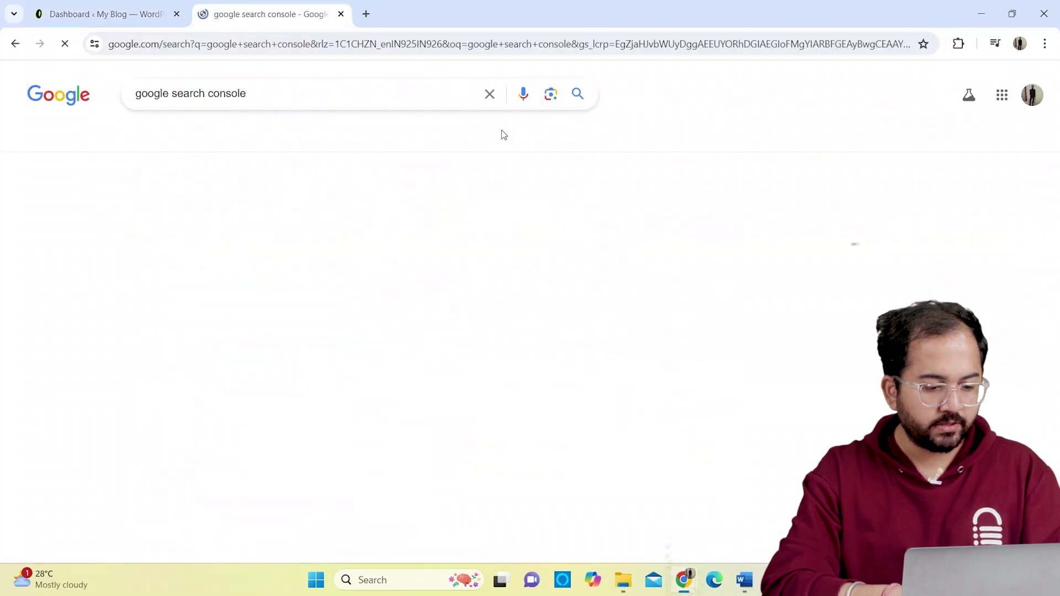
{"action": "left_click", "coordinate": [214, 215]}
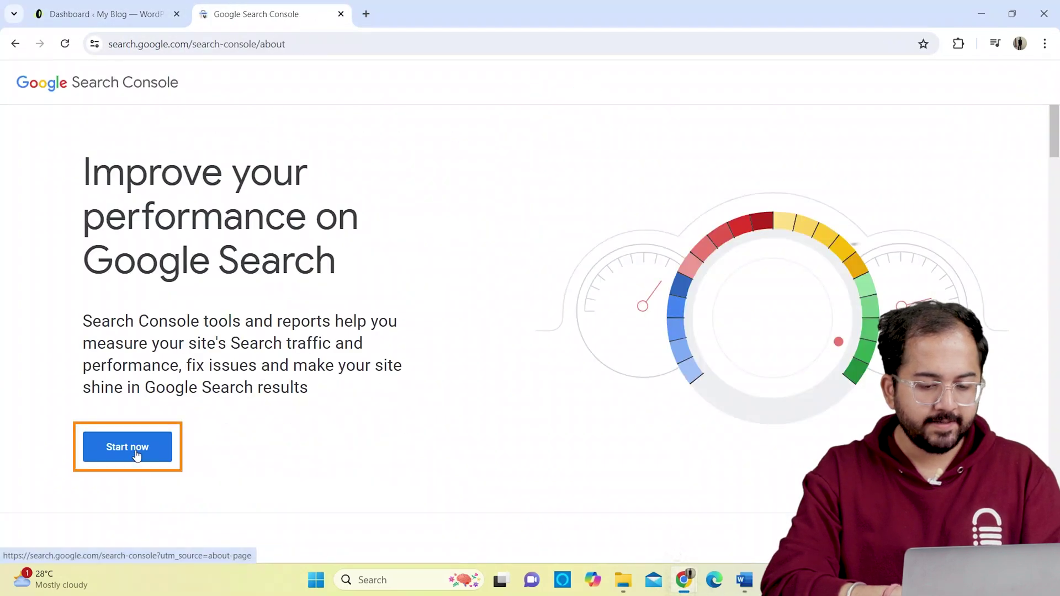
{"action": "left_click", "coordinate": [138, 445]}
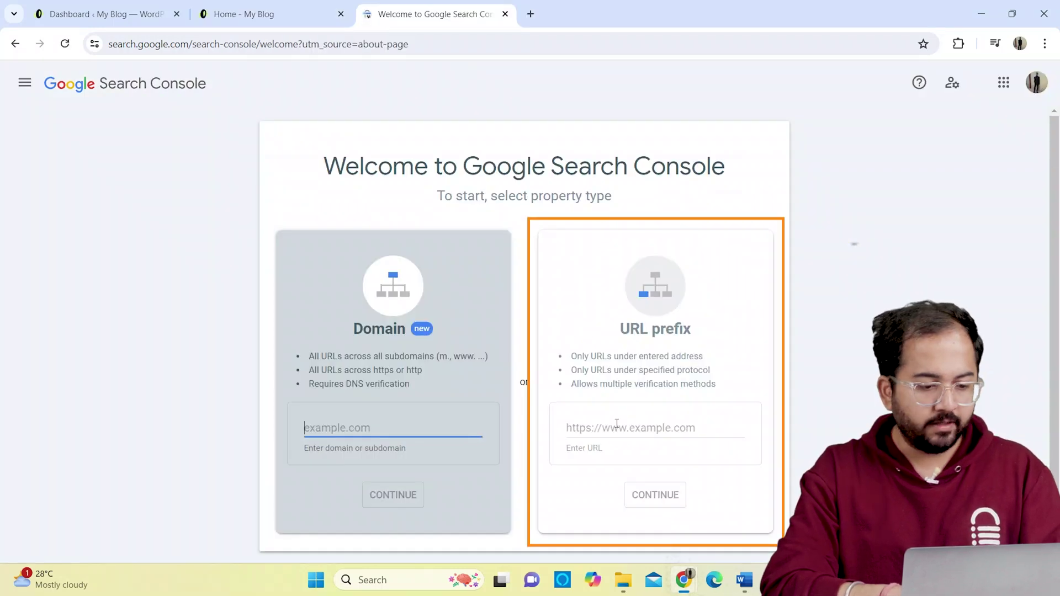
{"action": "left_click", "coordinate": [617, 423]}
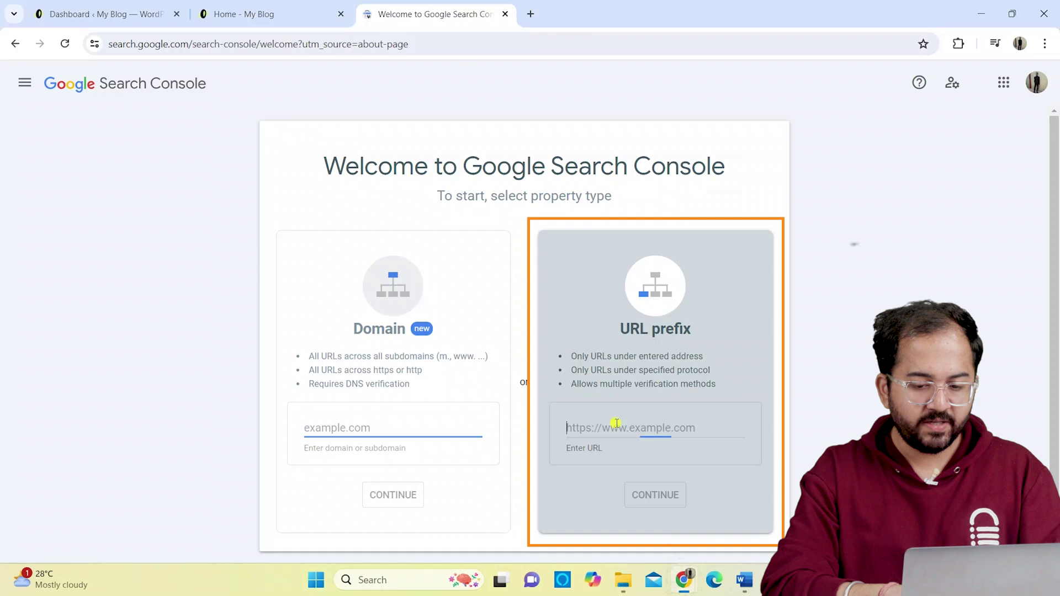
{"action": "type", "text": "https://brewmasterscafe.com/"}
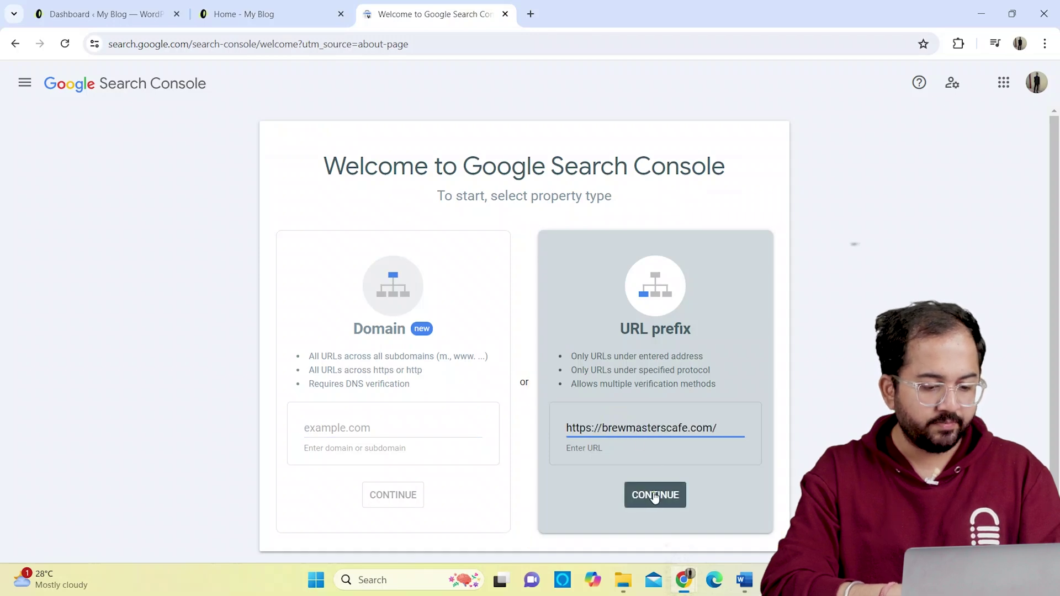
{"action": "left_click", "coordinate": [656, 494]}
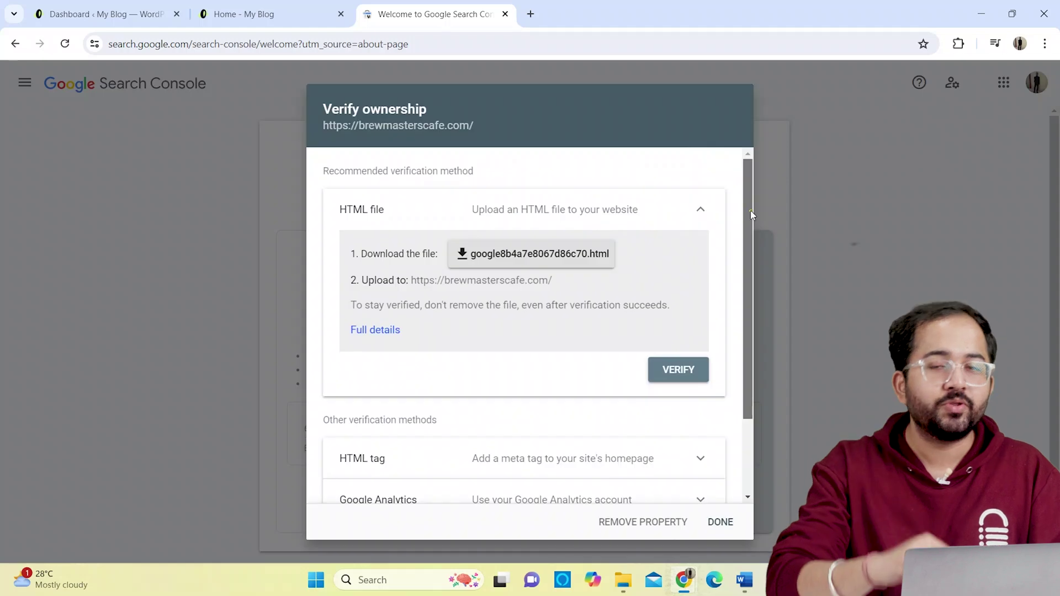
{"action": "left_click_drag", "start_coordinate": [751, 211], "coordinate": [756, 329]}
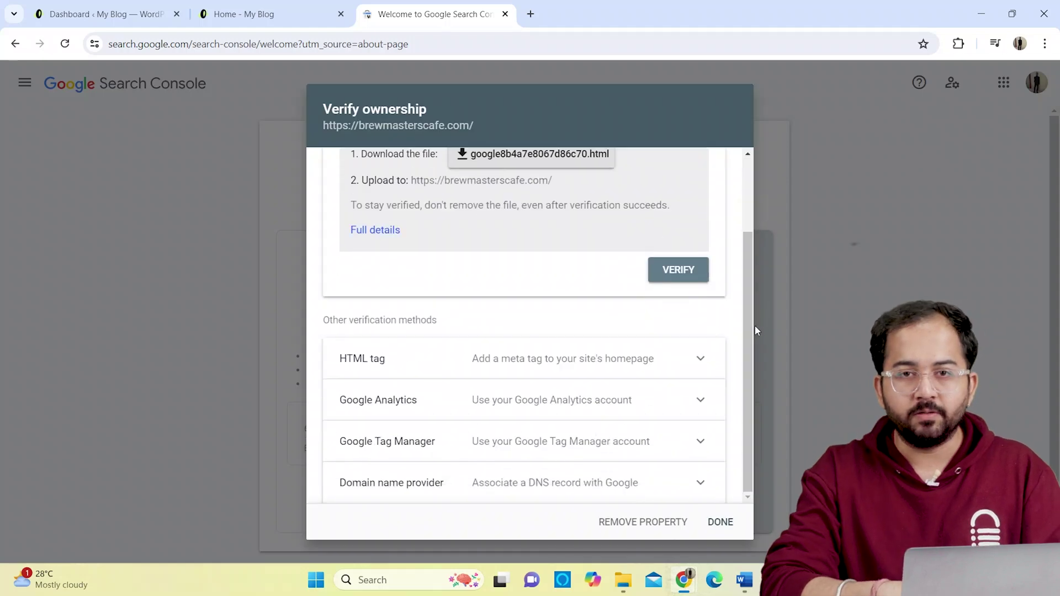
{"action": "left_click", "coordinate": [702, 360]}
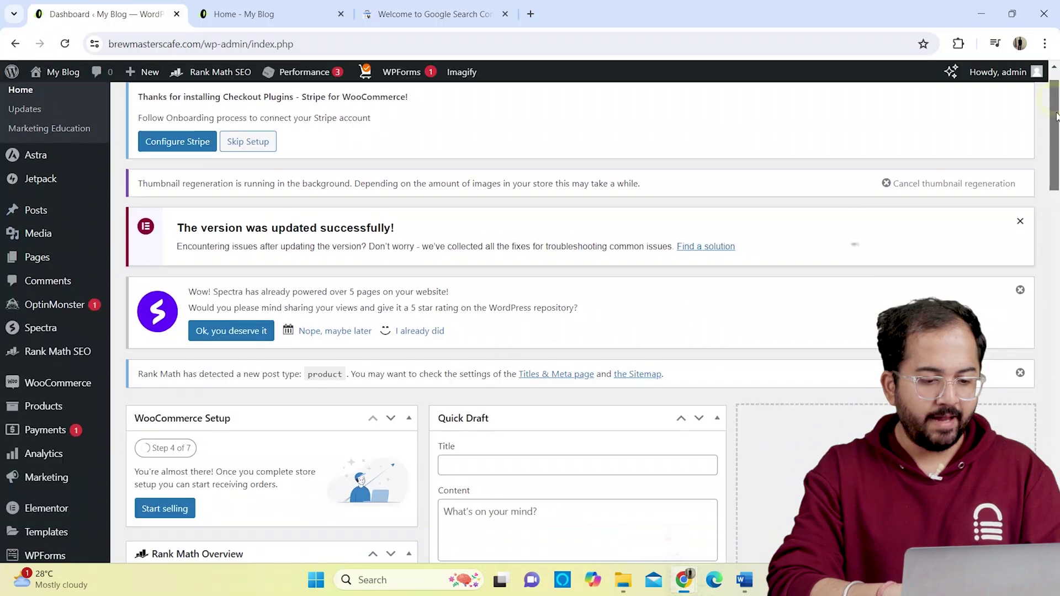
{"action": "scroll", "coordinate": [1058, 150], "scroll_direction": "down", "scroll_amount": 4}
Search plugins for 'wp code', then install and activate WPCode
{"action": "scroll", "coordinate": [1058, 150], "scroll_direction": "down", "scroll_amount": 3}
{"action": "mouse_move", "coordinate": [41, 419]}
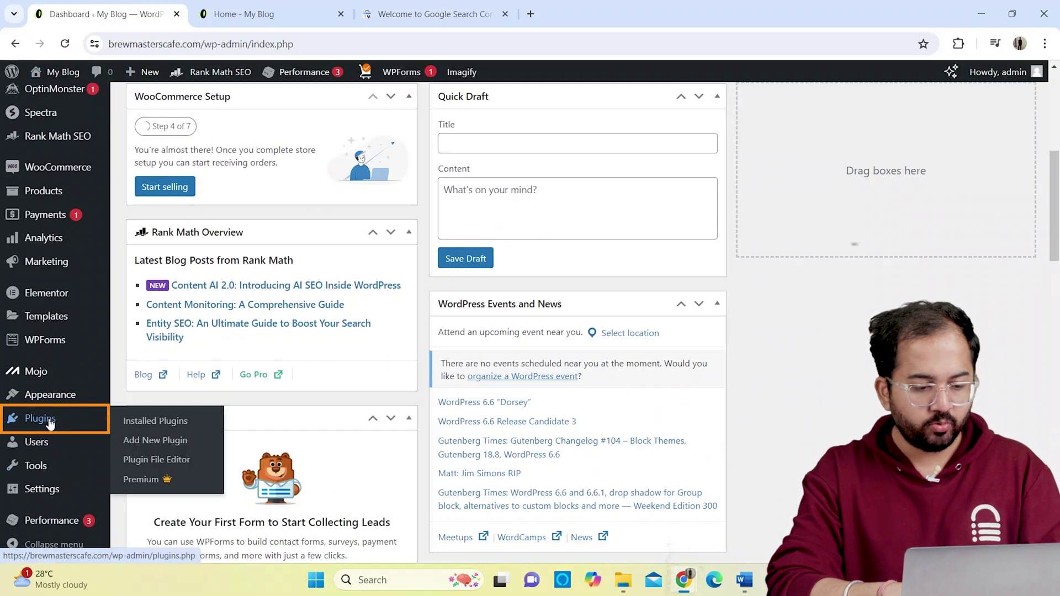
{"action": "left_click", "coordinate": [180, 442]}
{"action": "type", "text": "wp code"}
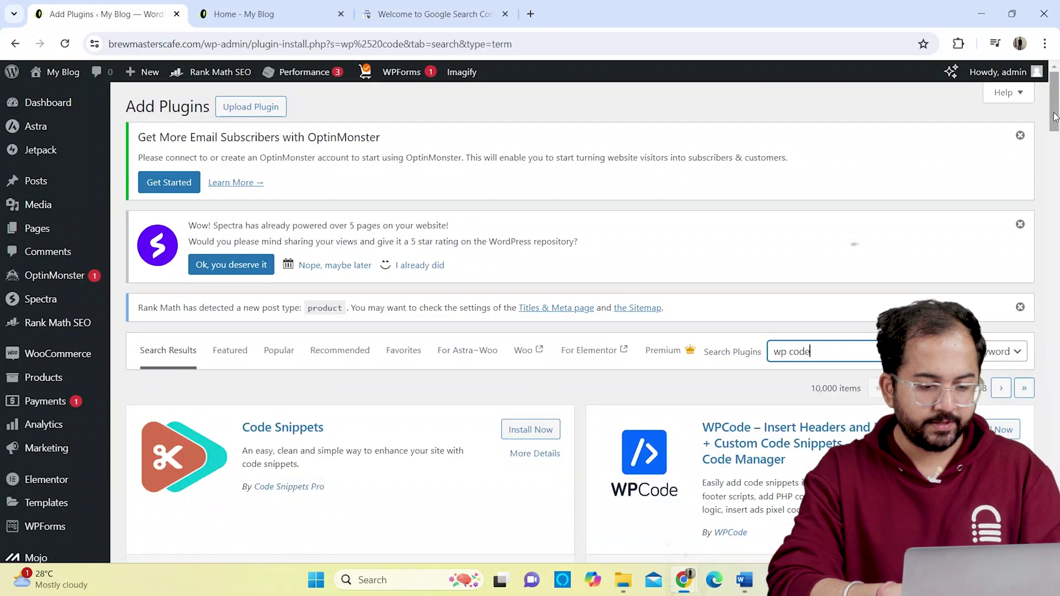
{"action": "scroll", "coordinate": [1055, 116], "scroll_direction": "down", "scroll_amount": 4}
{"action": "left_click", "coordinate": [926, 220]}
{"action": "left_click", "coordinate": [927, 220]}
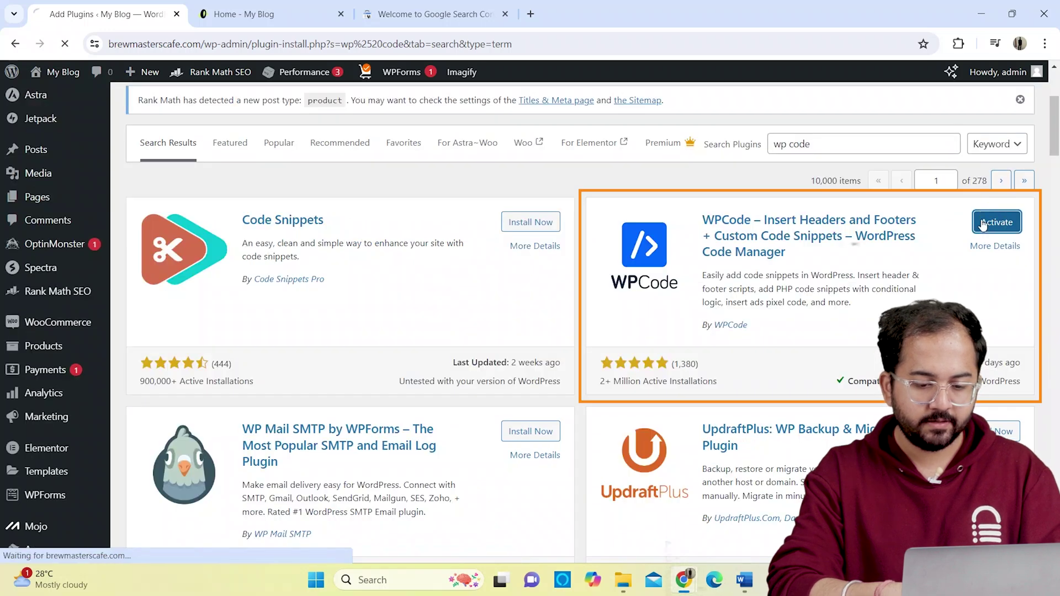
{"action": "scroll", "coordinate": [1055, 188], "scroll_direction": "down", "scroll_amount": 5}
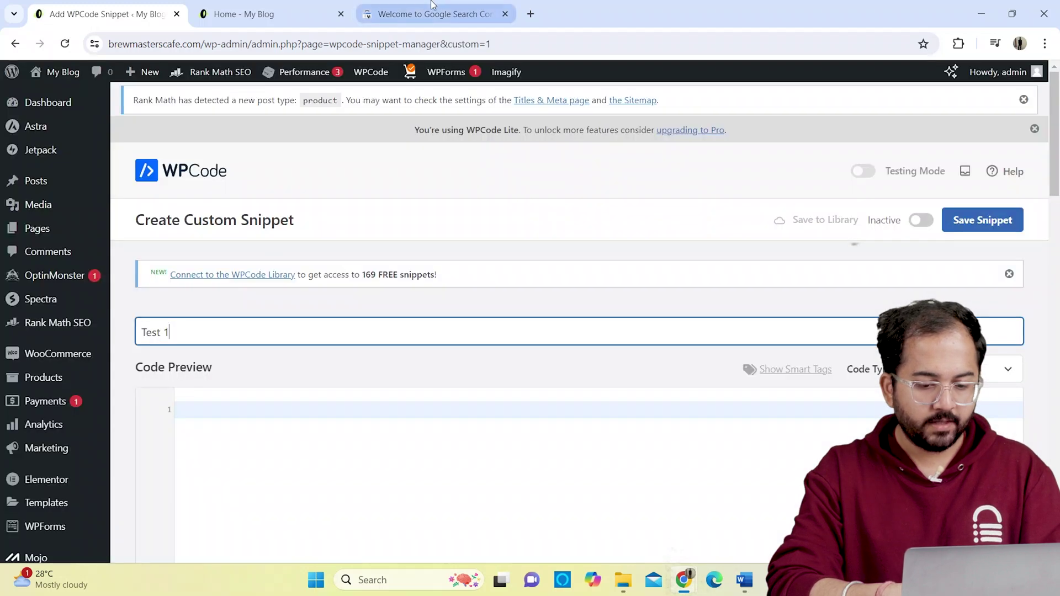
Start a new custom WPCode snippet and copy the Search Console verification meta tag
{"action": "left_click", "coordinate": [420, 6]}
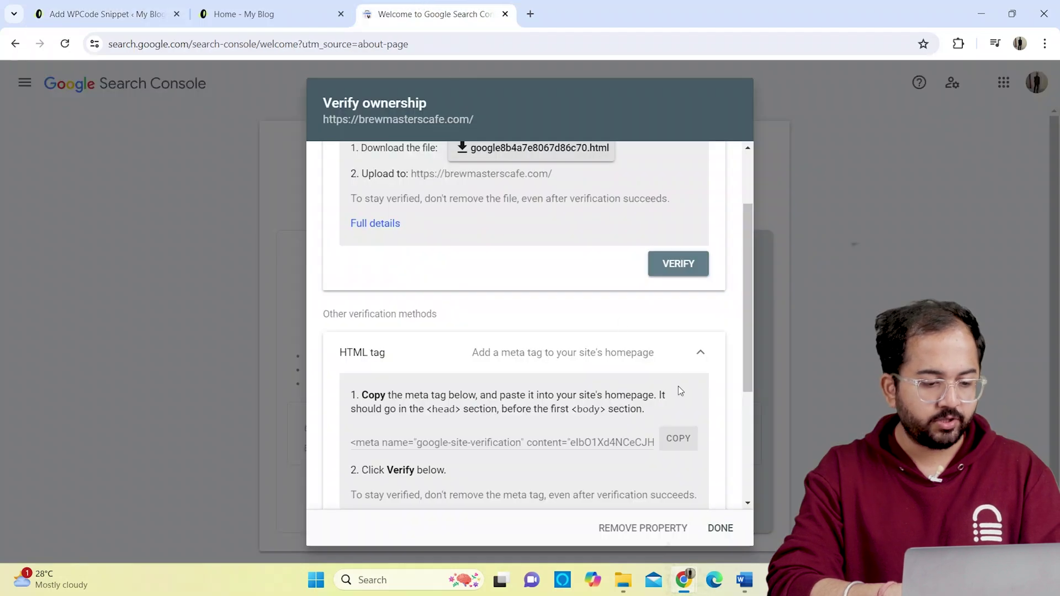
{"action": "left_click", "coordinate": [679, 440]}
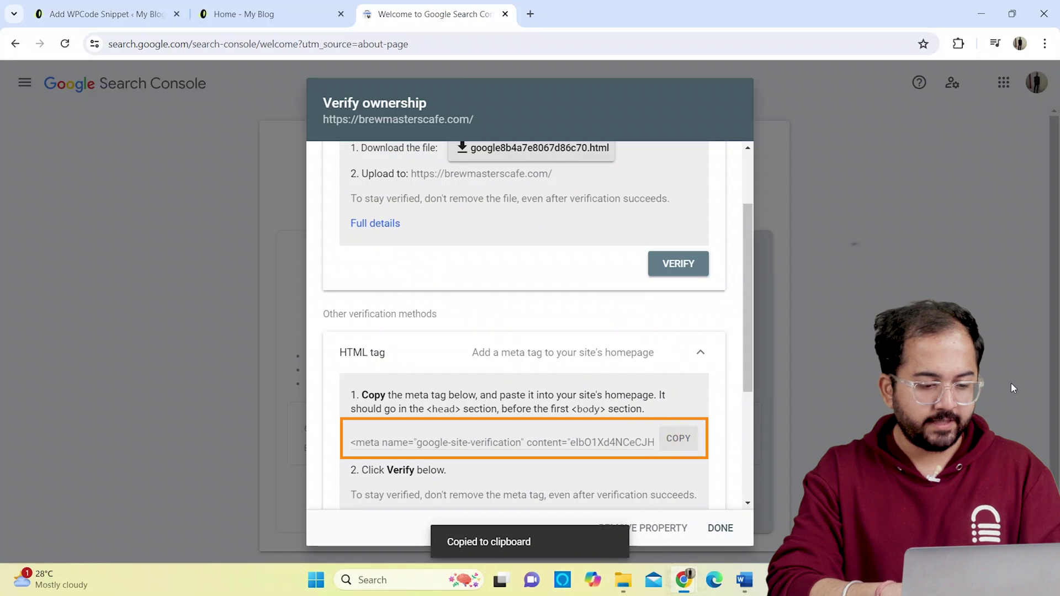
{"action": "left_click", "coordinate": [123, 7]}
{"action": "left_click", "coordinate": [201, 410]}
Paste the verification meta tag into the snippet and save it
{"action": "key", "text": "ctrl+v"}
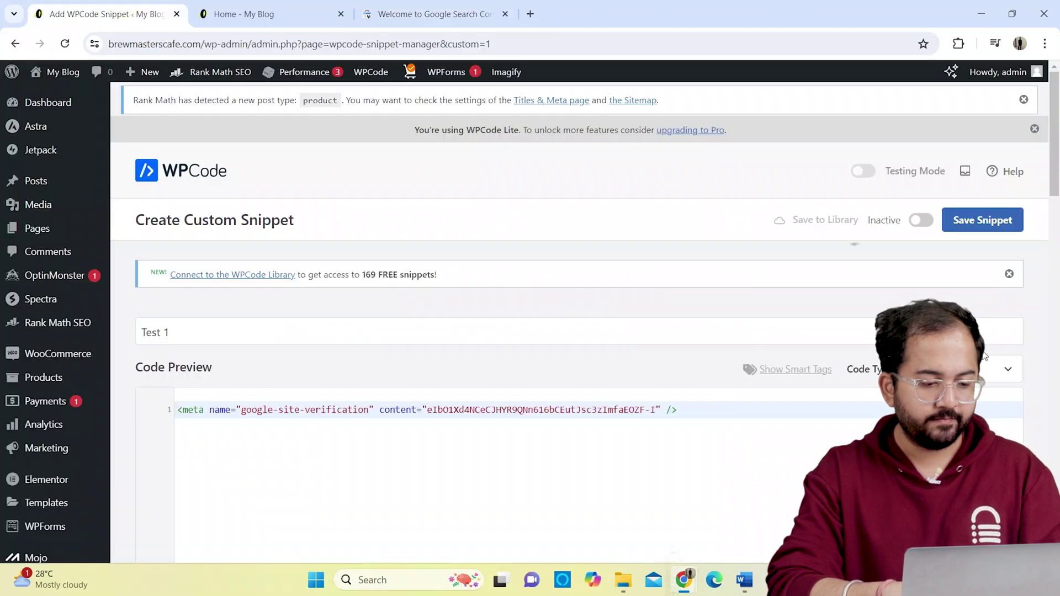
{"action": "scroll", "coordinate": [986, 356], "scroll_direction": "down", "scroll_amount": 9}
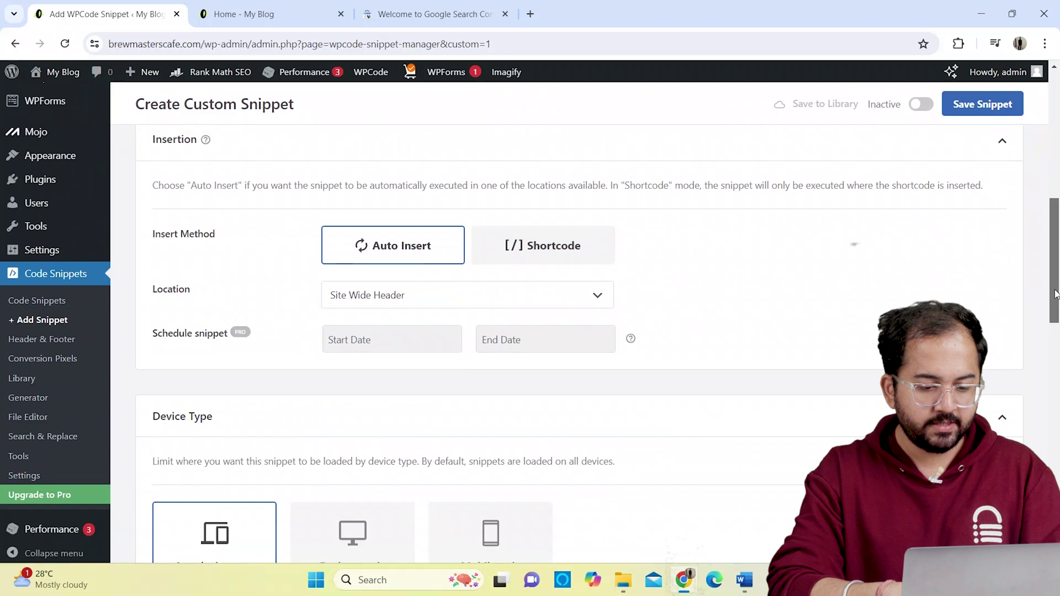
{"action": "left_click_drag", "start_coordinate": [1055, 294], "coordinate": [1056, 293]}
{"action": "scroll", "coordinate": [1056, 292], "scroll_direction": "up", "scroll_amount": 3}
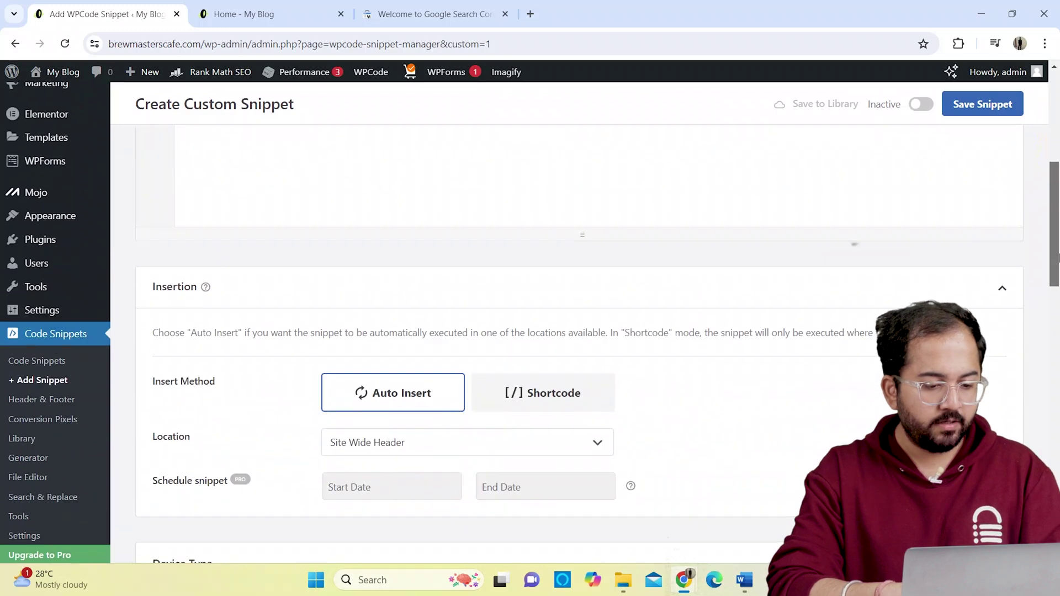
{"action": "left_click", "coordinate": [983, 104]}
Set the snippet to Active, update it, and verify ownership in Search Console
{"action": "left_click", "coordinate": [948, 220]}
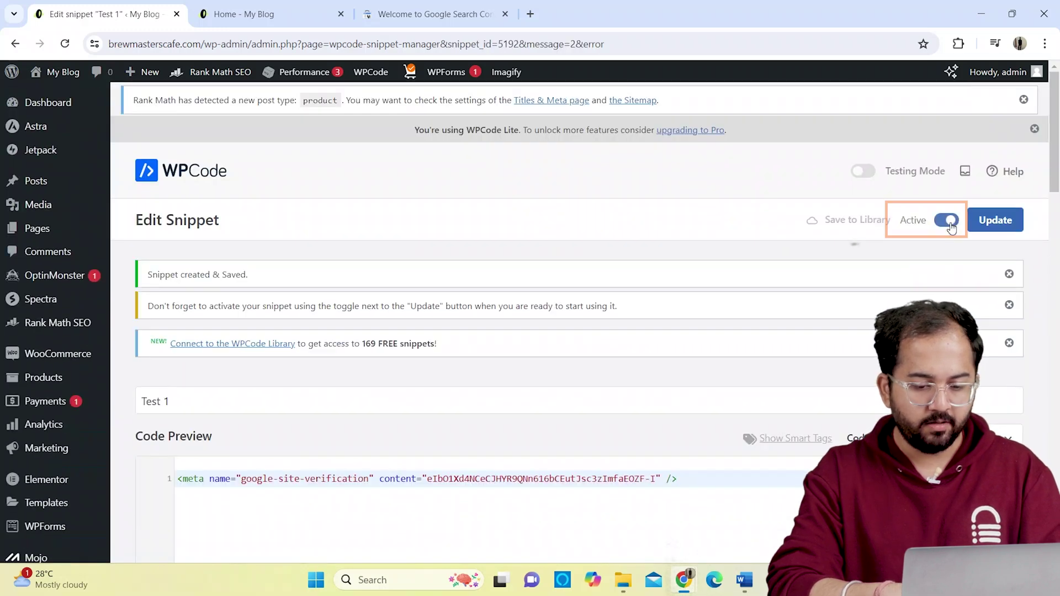
{"action": "left_click", "coordinate": [1000, 221]}
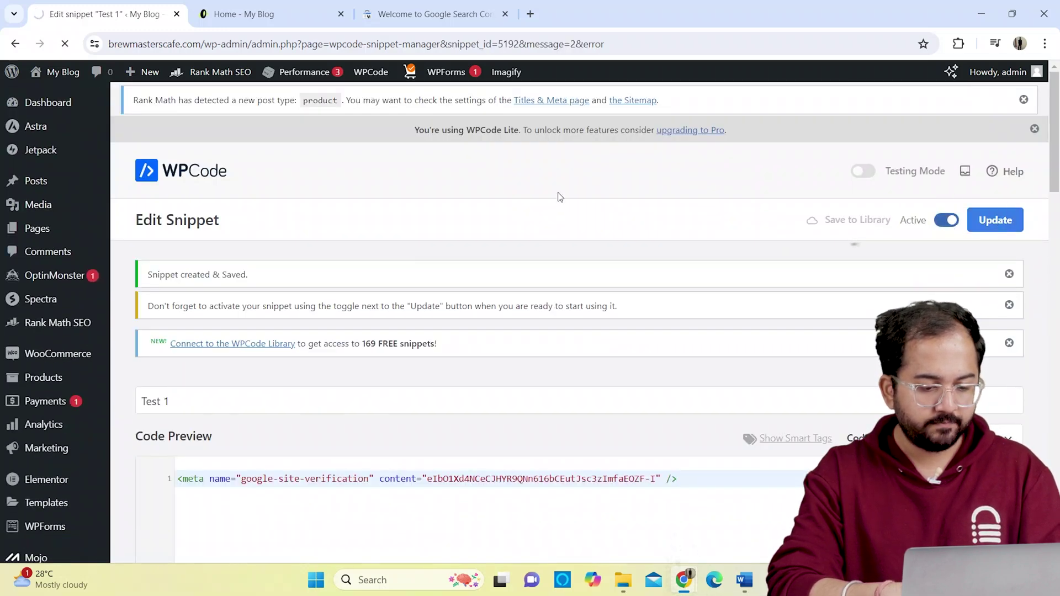
{"action": "key", "text": "ctrl+3"}
{"action": "left_click", "coordinate": [679, 385]}
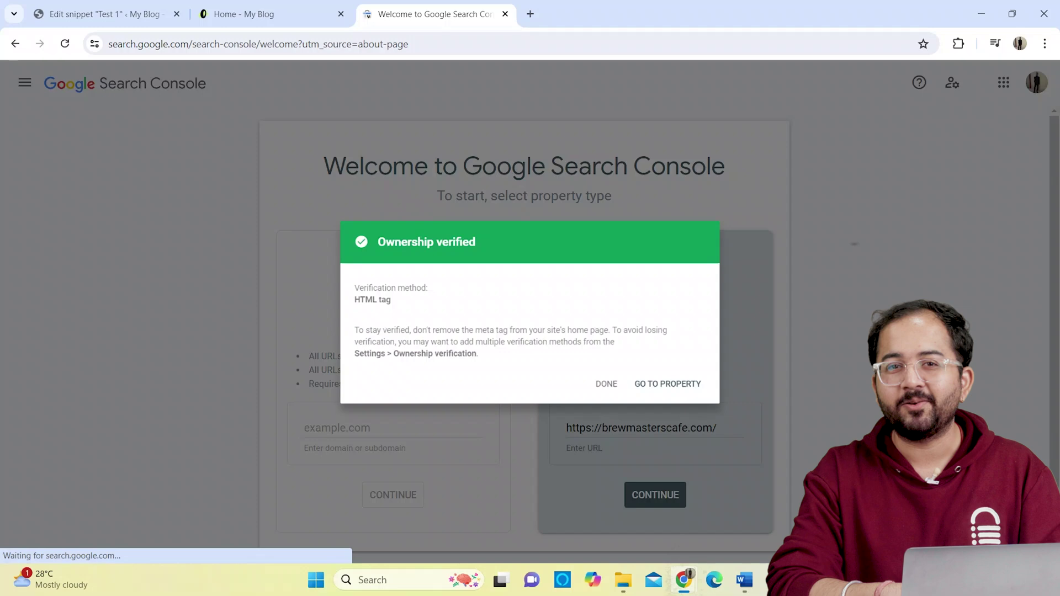
Go to the verified brewmasterscafe.com property in Search Console
{"action": "left_click", "coordinate": [691, 395]}
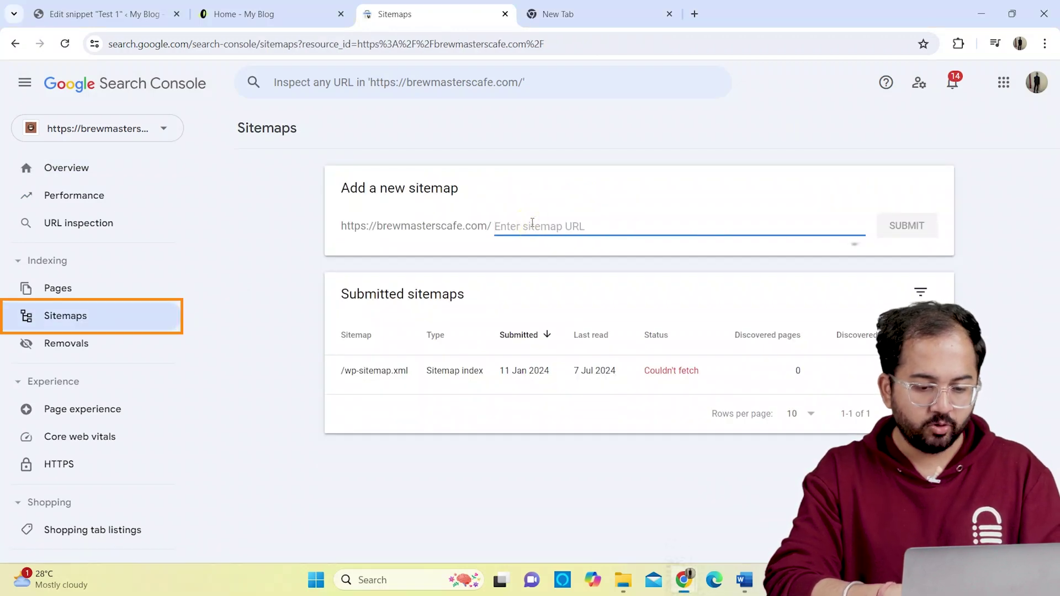
Enter sitemap.xml as a new sitemap and submit it to Google
{"action": "type", "text": "site"}
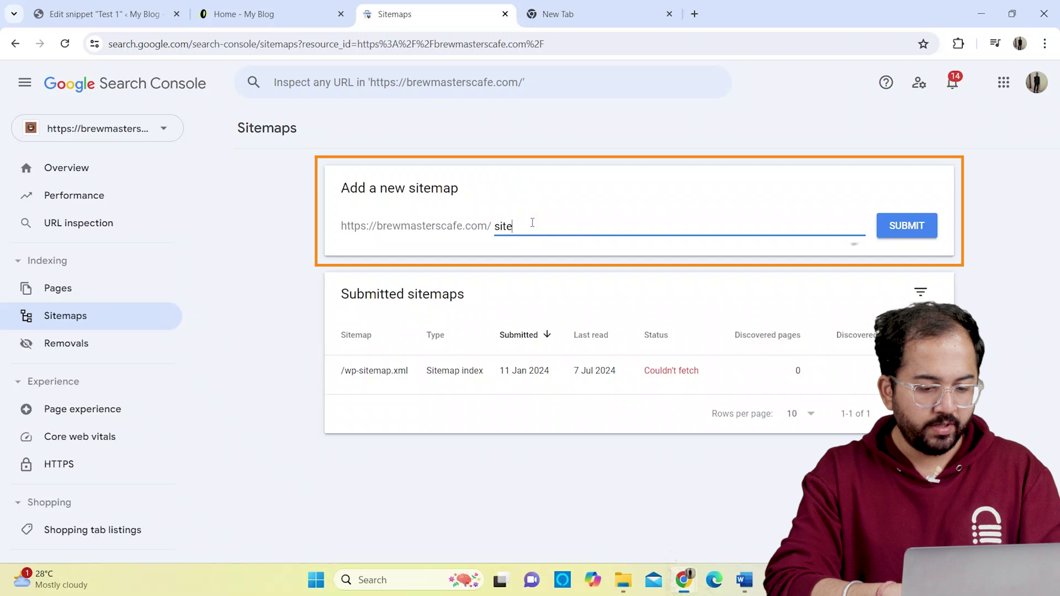
{"action": "type", "text": "map.xml"}
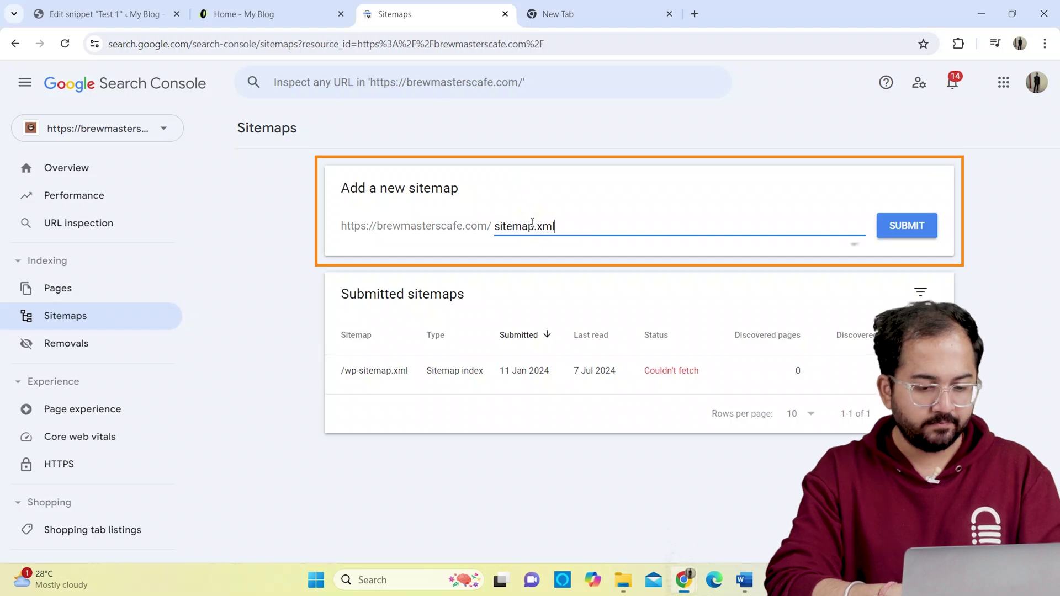
{"action": "left_click", "coordinate": [907, 225]}
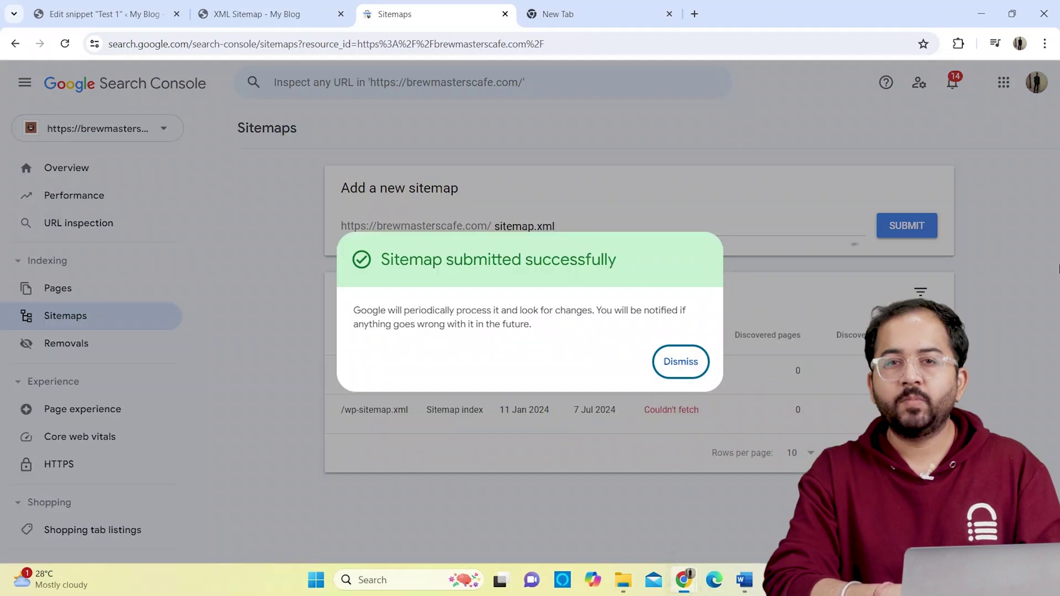